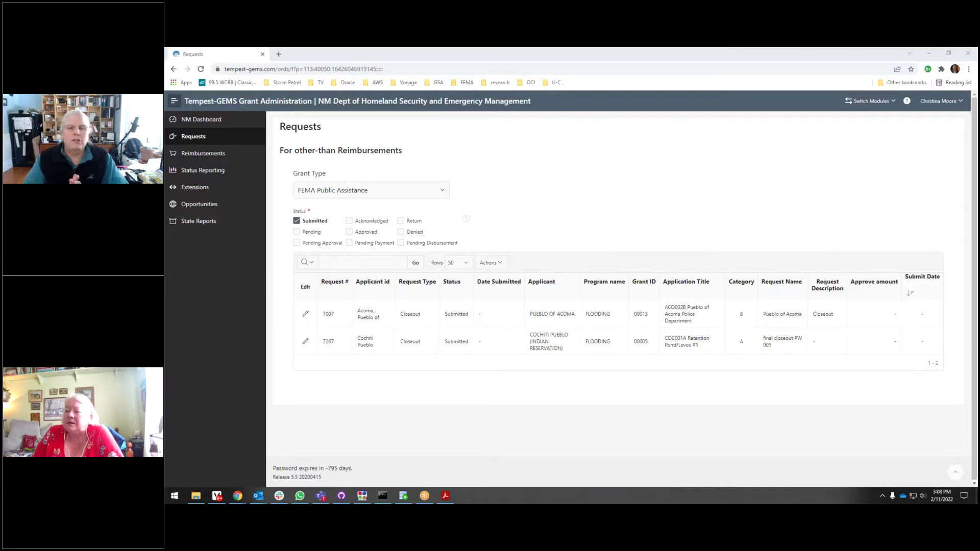
Start a new grant opportunity from Opportunities and bring the Fiscal Year 2021 Homeland Security Grant Program NOFO document into view.
left_click(195, 207)
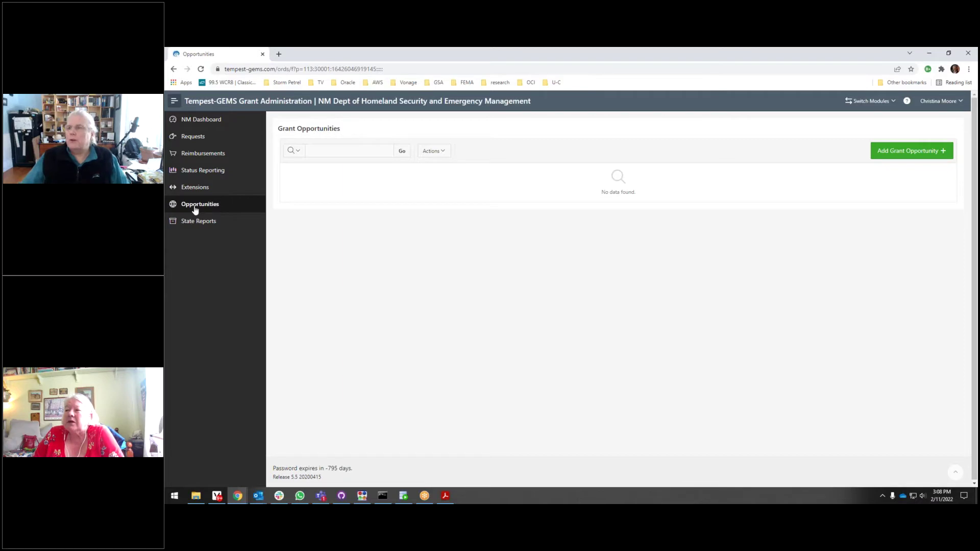
left_click(900, 157)
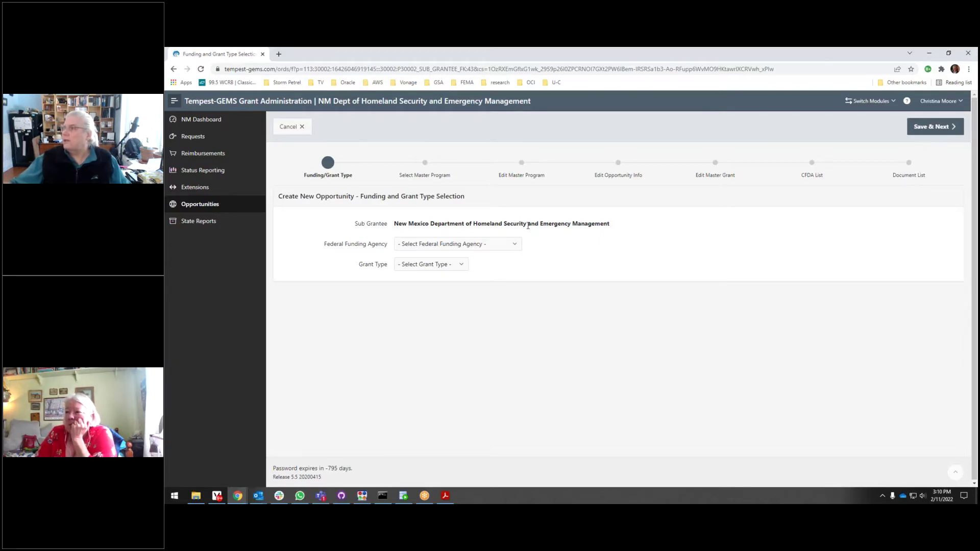
left_click_drag(978, 118, 829, 222)
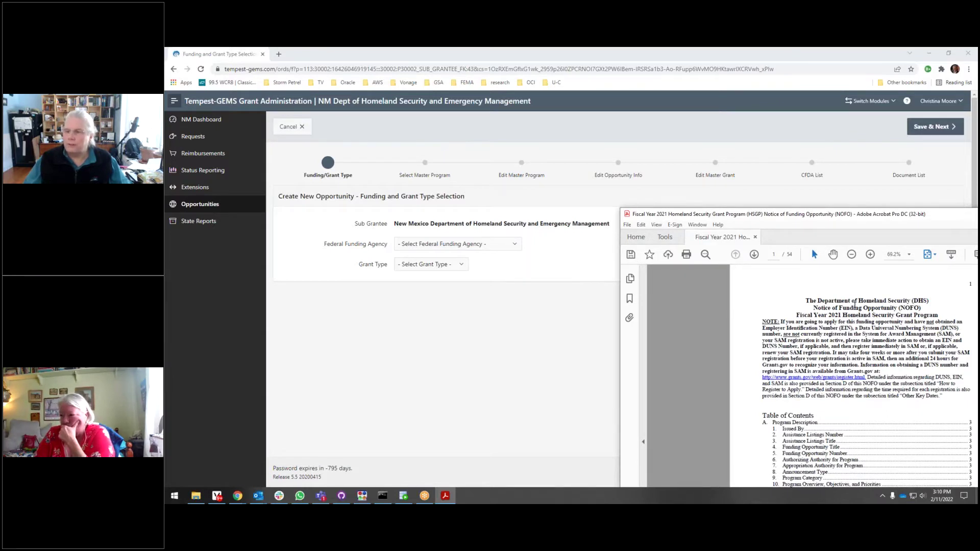
Choose Federal Emergency Management Agency as funding agency and Homeland Security Operational Grant as grant type, and save to continue.
left_click(455, 244)
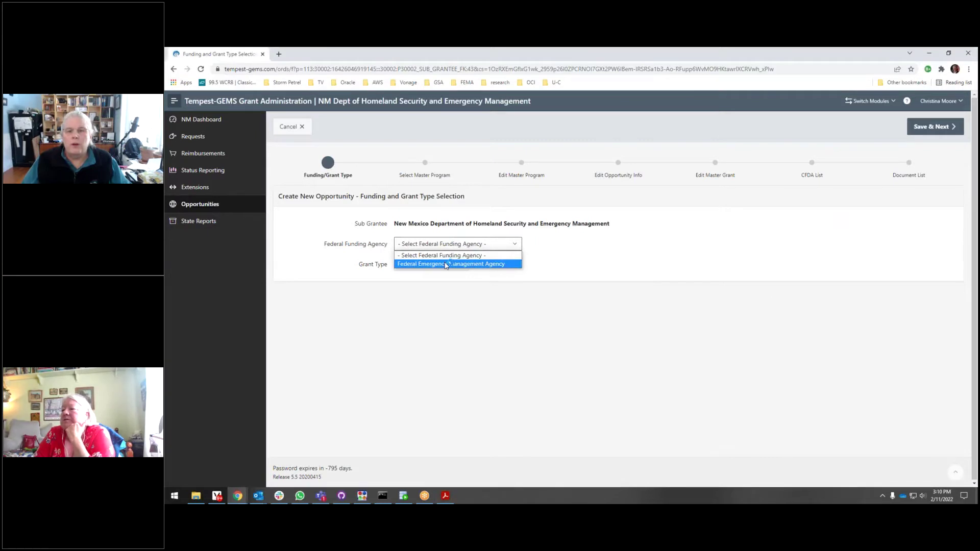
left_click(446, 265)
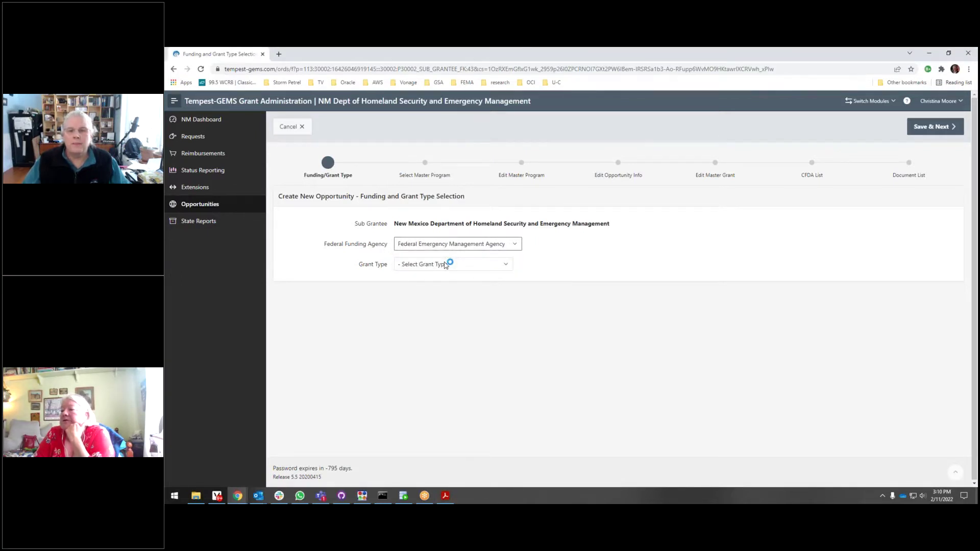
left_click(445, 264)
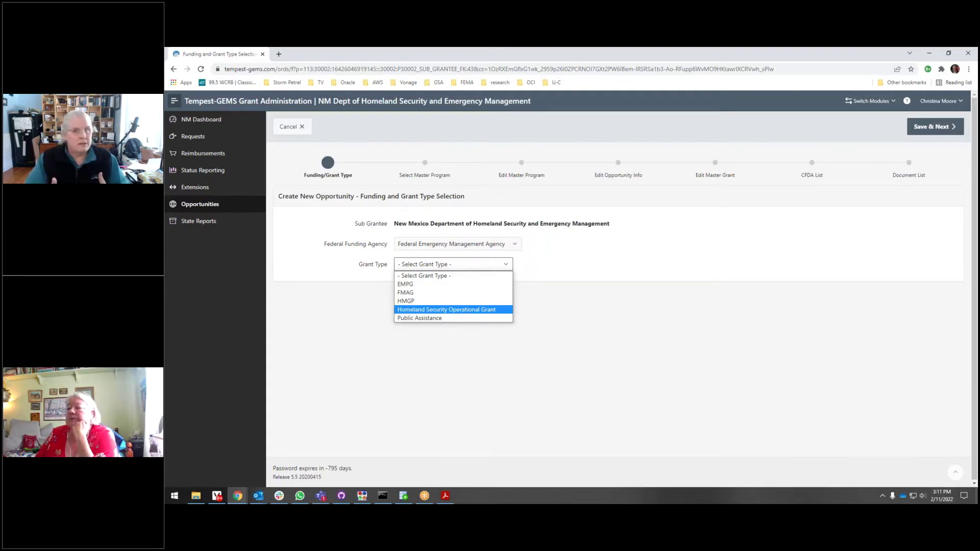
left_click(447, 310)
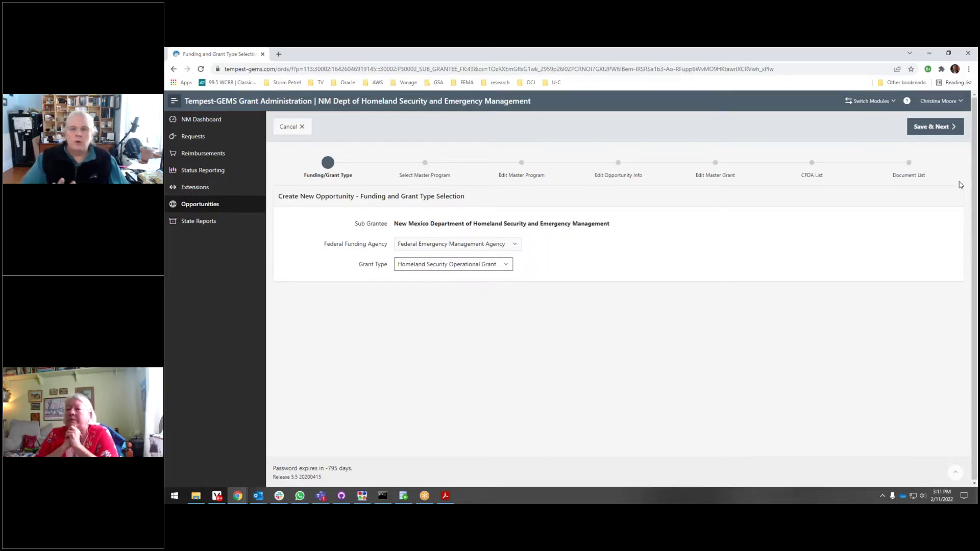
left_click(931, 127)
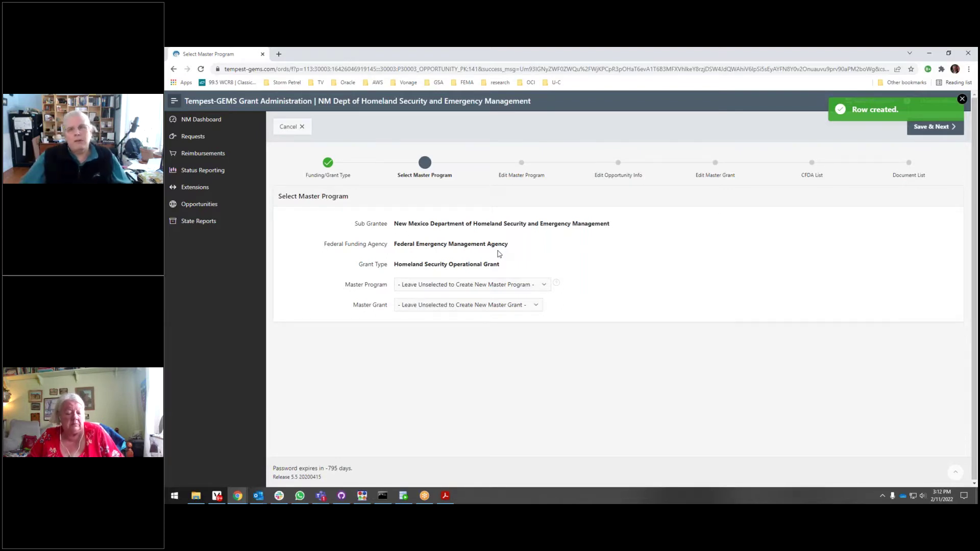
Choose the master program SHSGP - State Homeland Security Grant Program, leave the master grant unselected to create a new one, and save to continue.
left_click(487, 288)
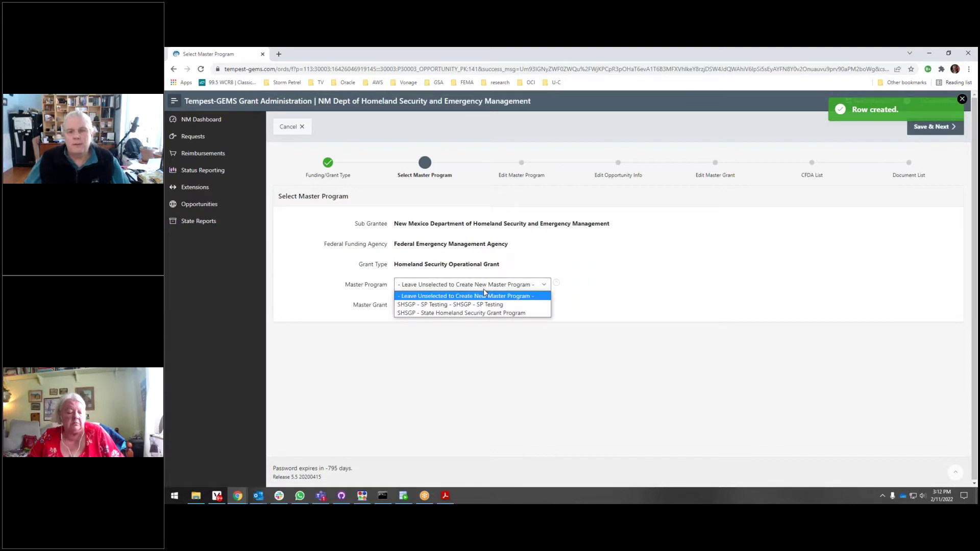
left_click(490, 315)
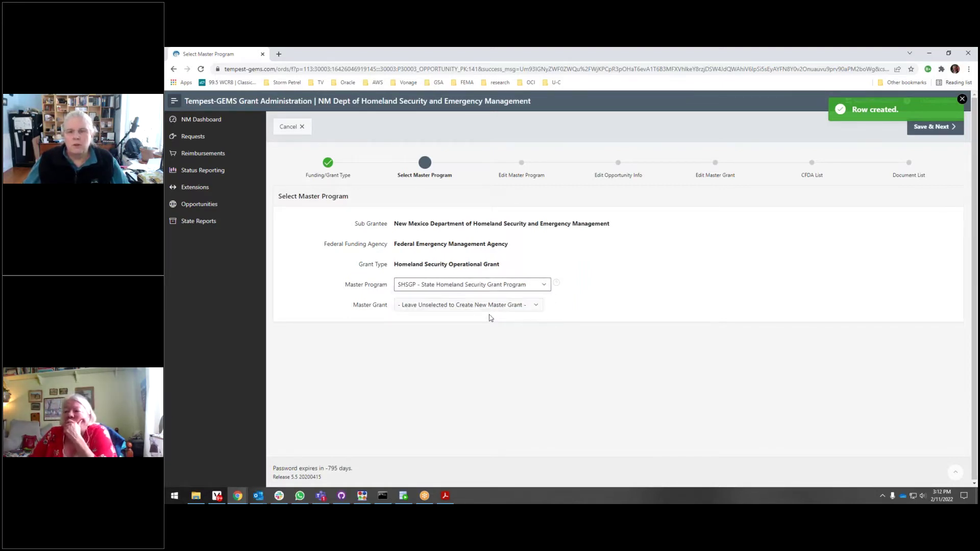
left_click(477, 309)
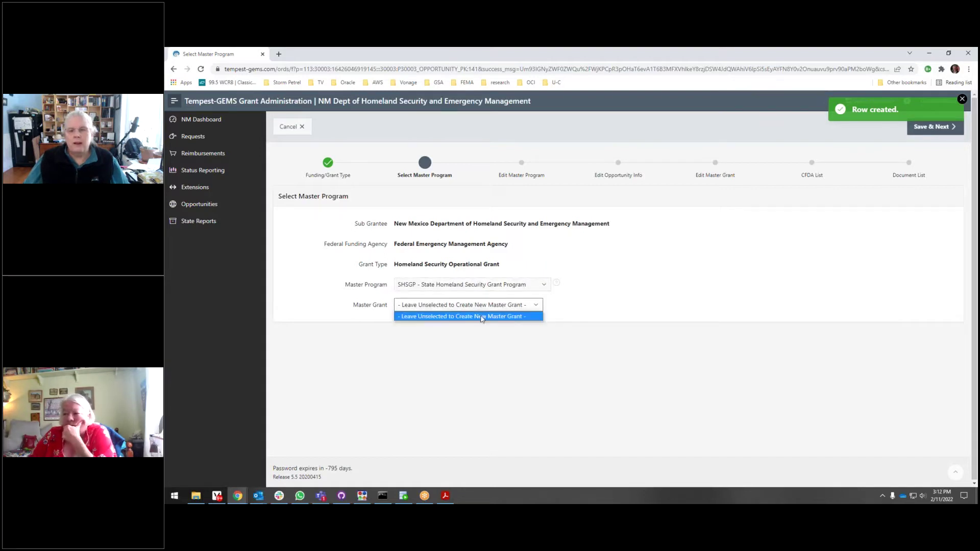
left_click(481, 316)
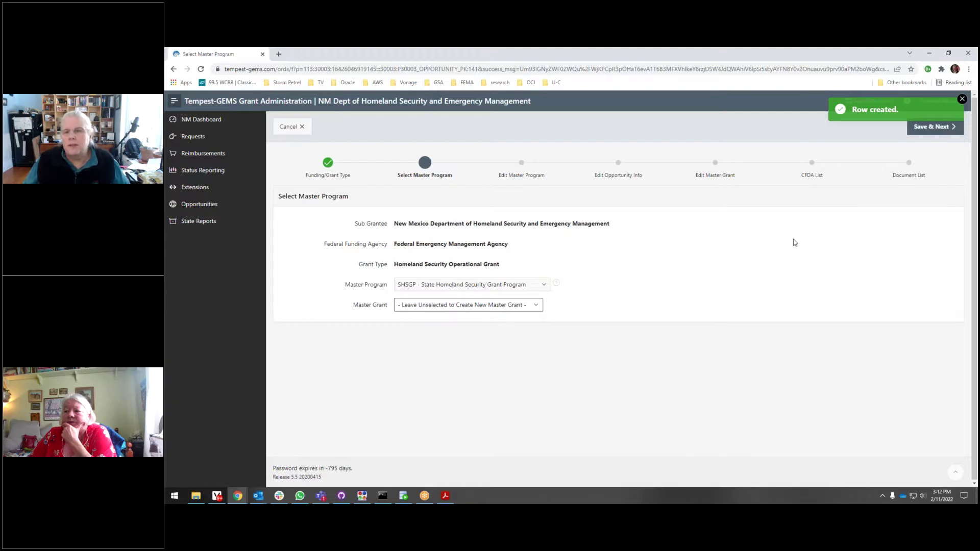
left_click(934, 128)
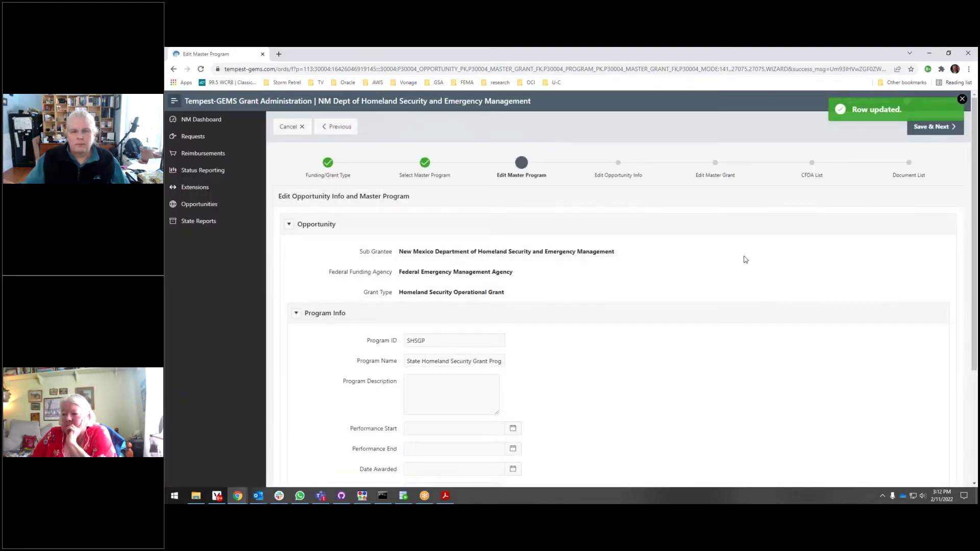
Extend the Program ID in the Program Info section to SHSGP 21-22.
scroll(745, 259, "down", 3)
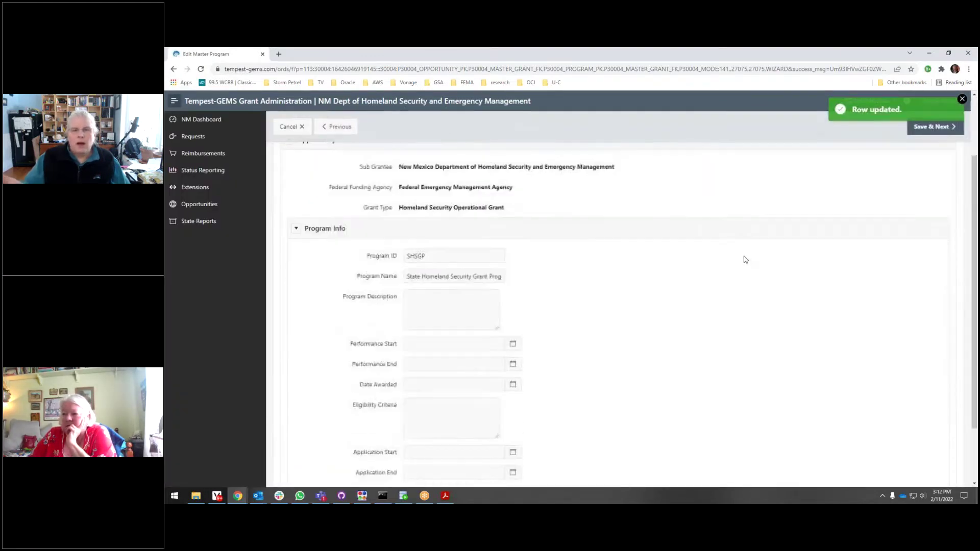
left_click(457, 218)
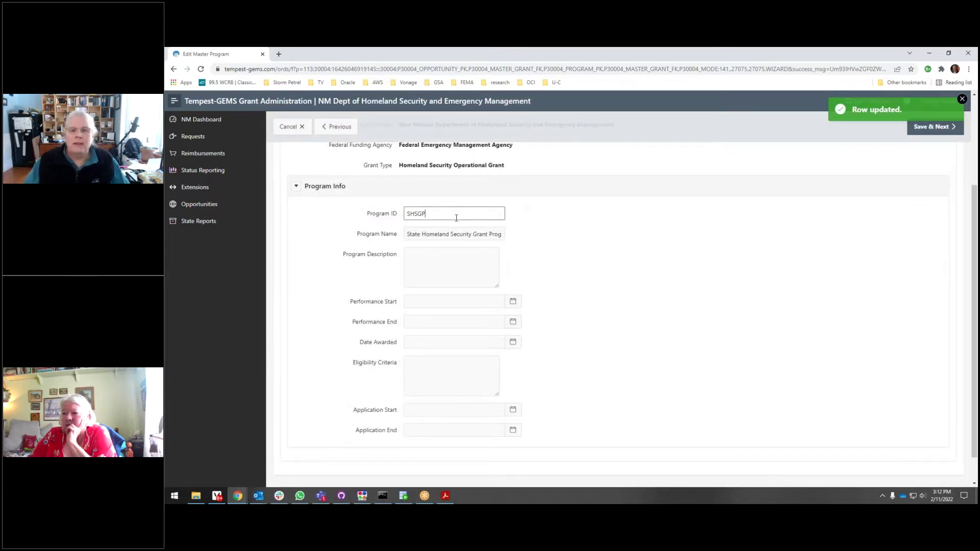
type("21-")
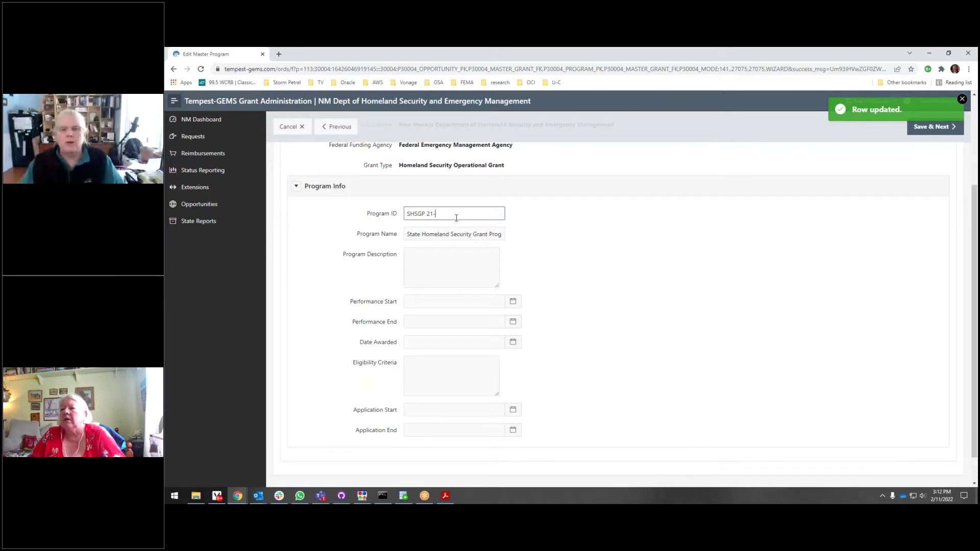
type("22")
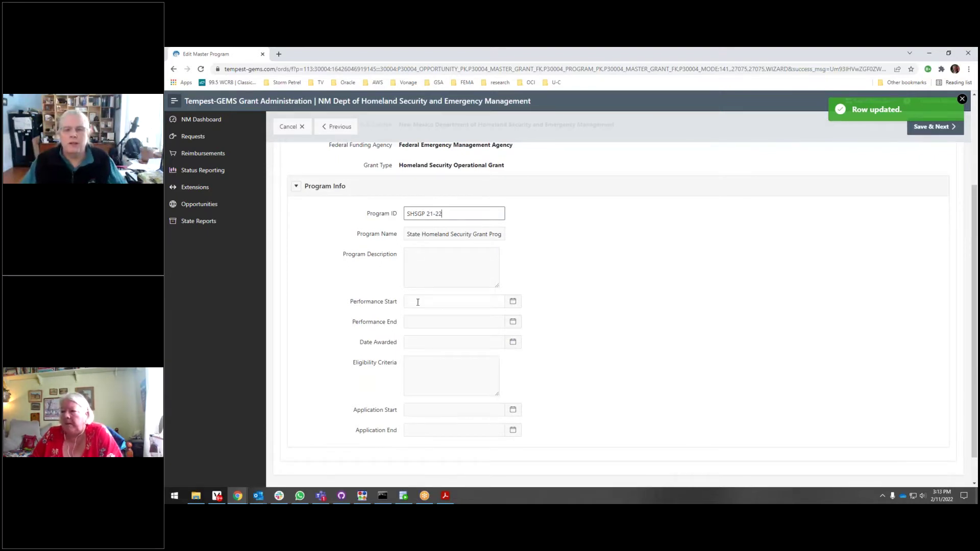
Set the program's Performance Start date to 01/01/2022.
left_click(513, 303)
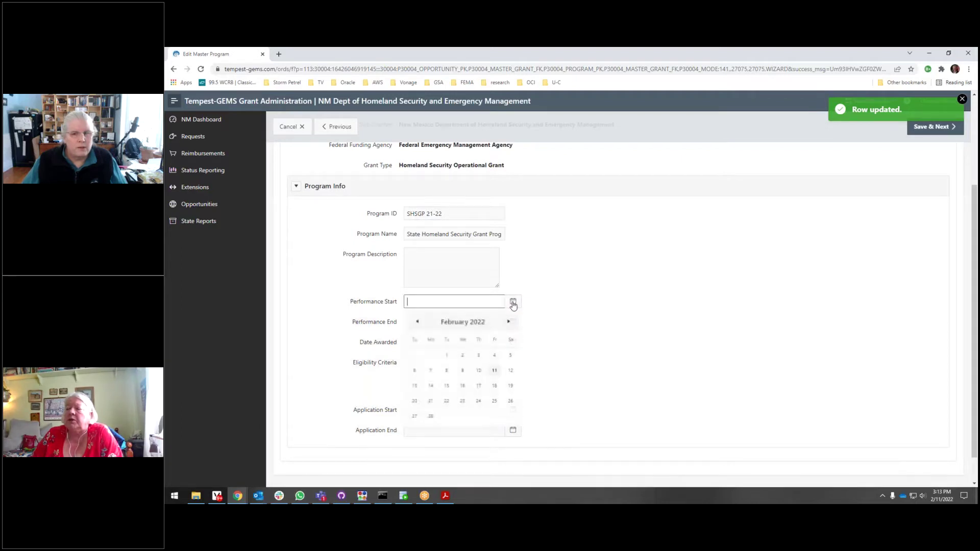
left_click(418, 322)
left_click(418, 322)
left_click(417, 322)
left_click(417, 322)
left_click(418, 322)
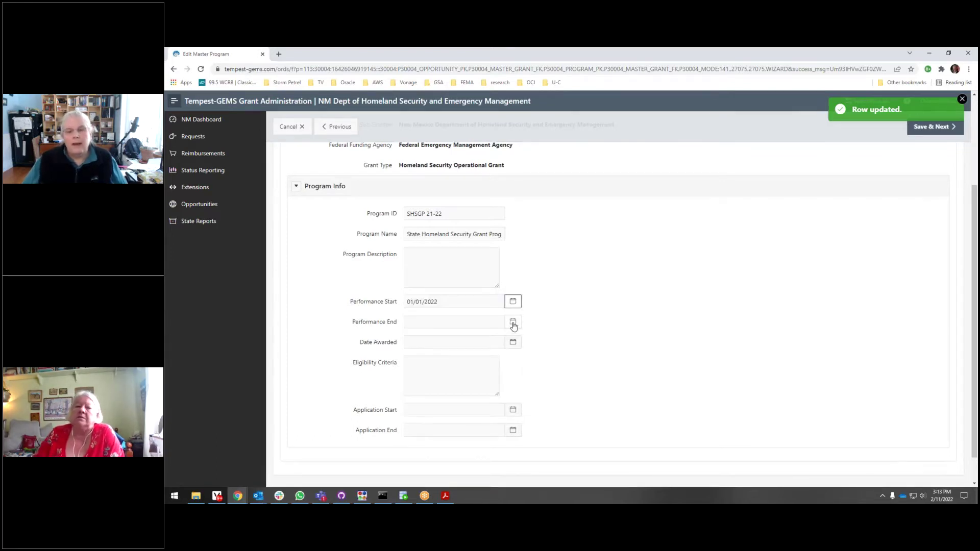
Set the program's Performance End date to 12/31/2022.
left_click(513, 325)
type("12/31/22")
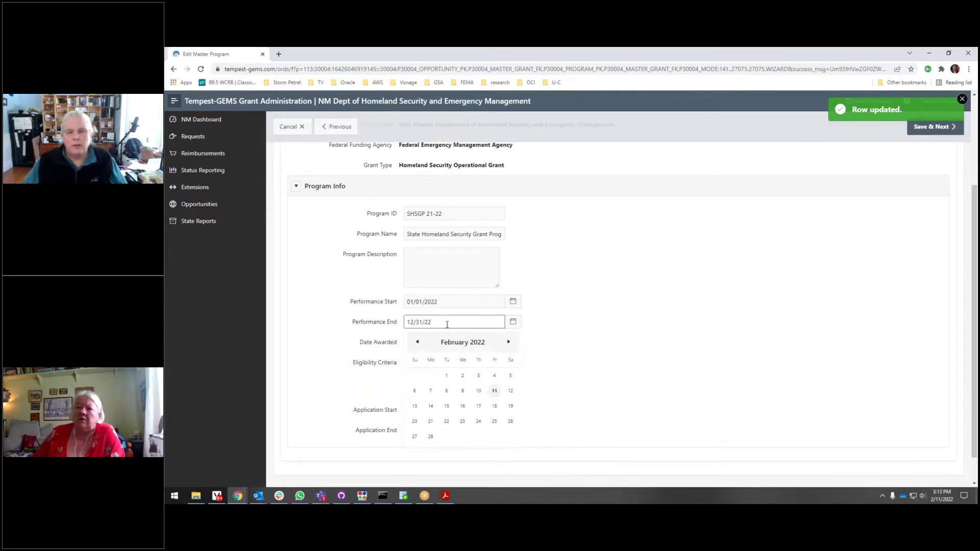
key("BackSpace")
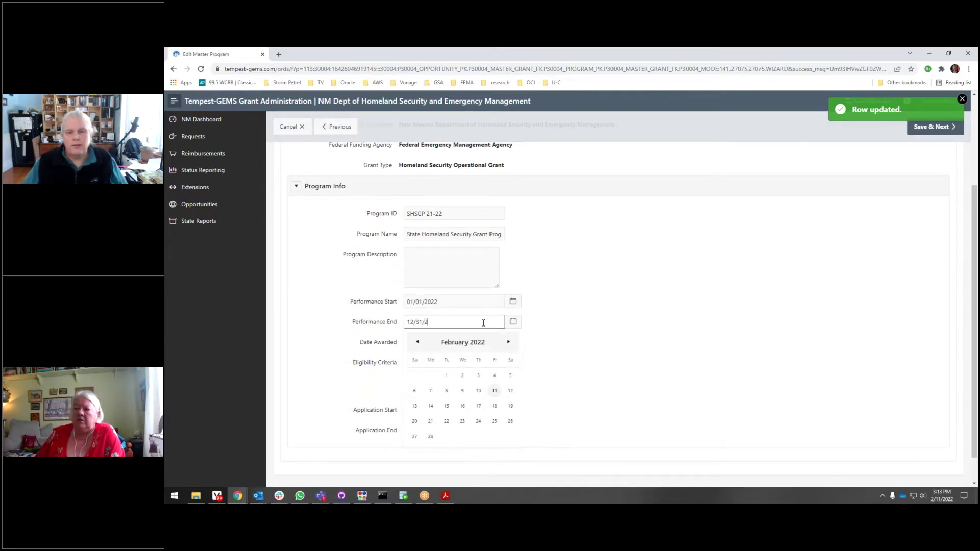
type("022")
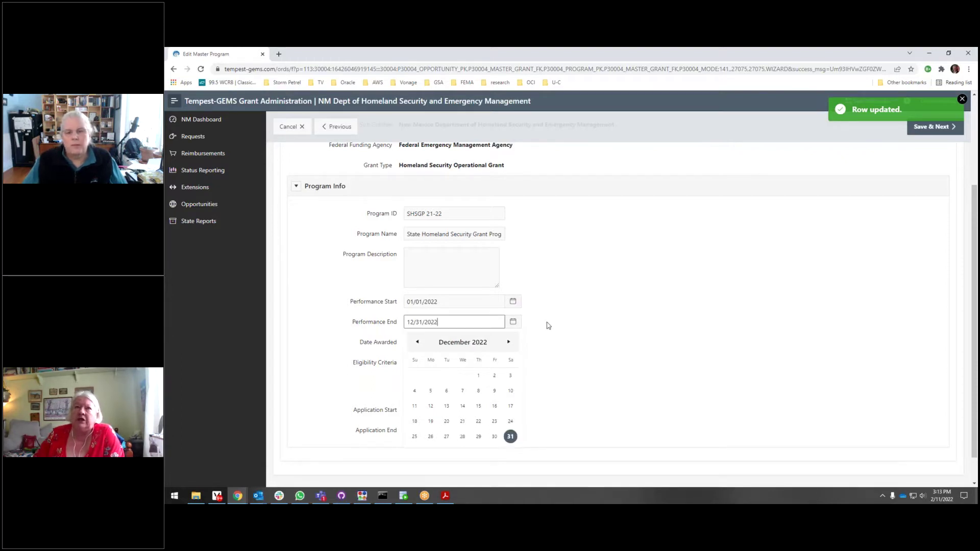
left_click(548, 326)
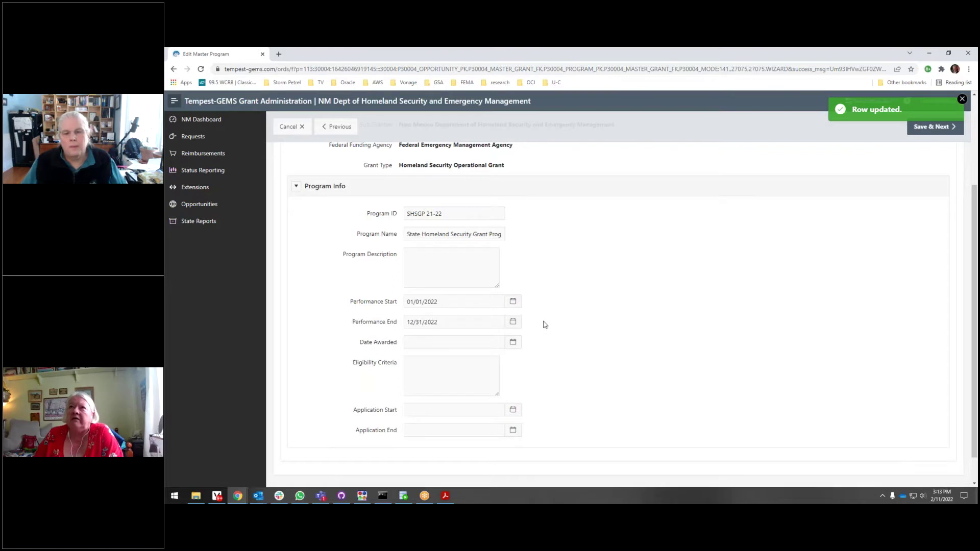
Change the program's Performance End date to 06/30/2023.
left_click_drag(414, 324, 410, 325)
left_click(513, 322)
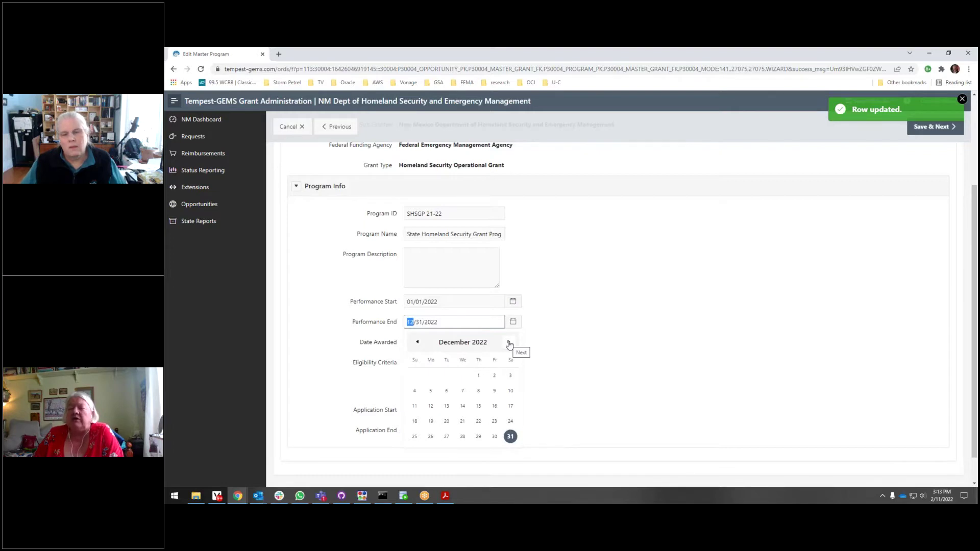
double_click(509, 344)
left_click(509, 344)
left_click(509, 345)
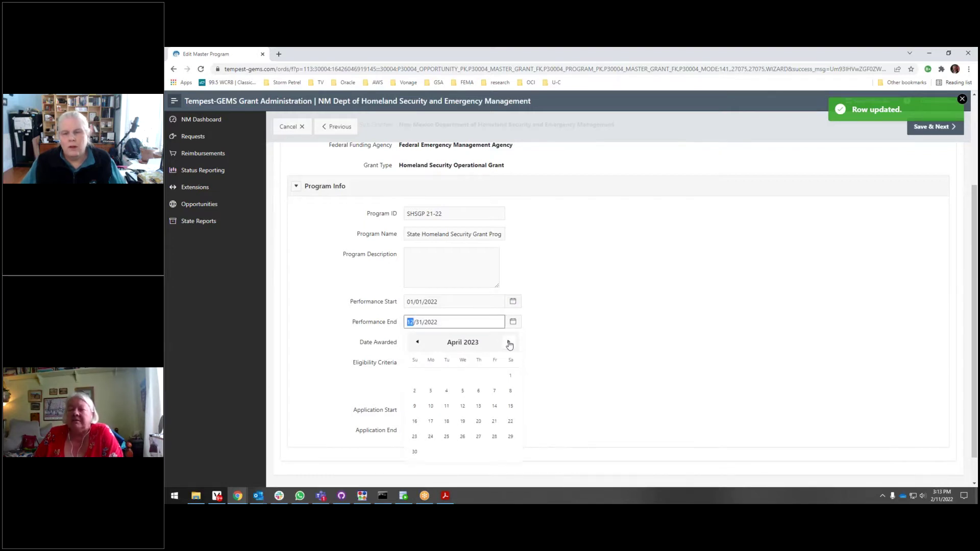
left_click(509, 344)
left_click(509, 344)
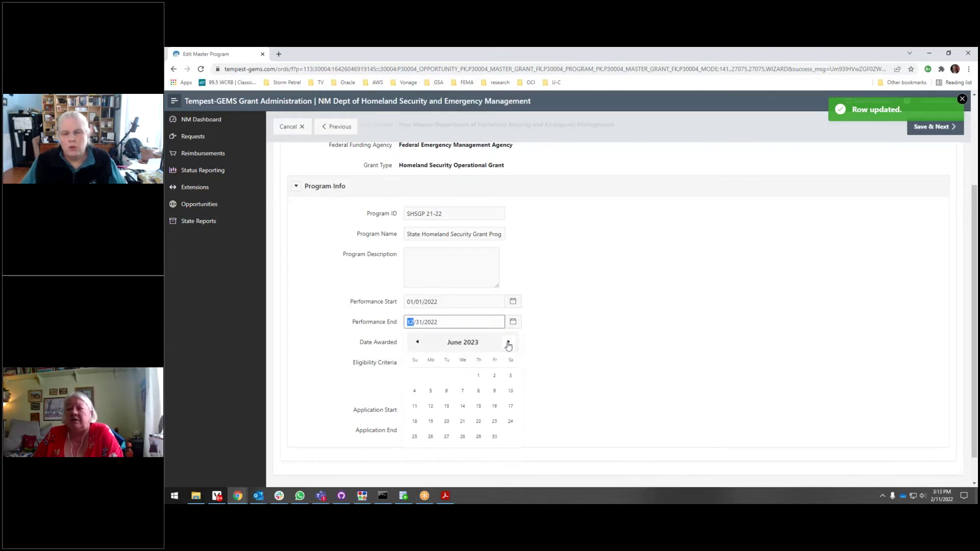
left_click(494, 438)
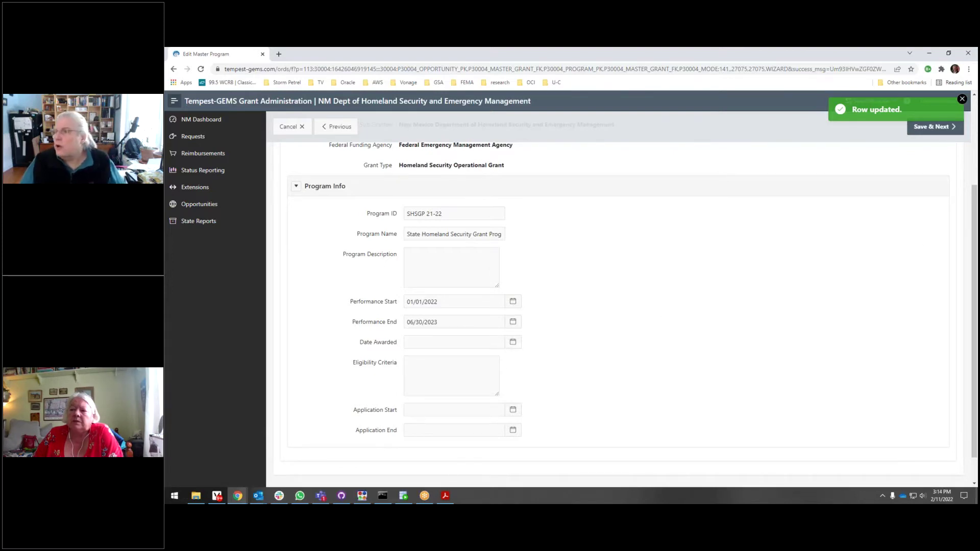
Move the NOFO document out of the way and enter "Array of Homeland Security" as the Program Description.
left_click_drag(978, 215, 913, 215)
left_click_drag(638, 214, 979, 118)
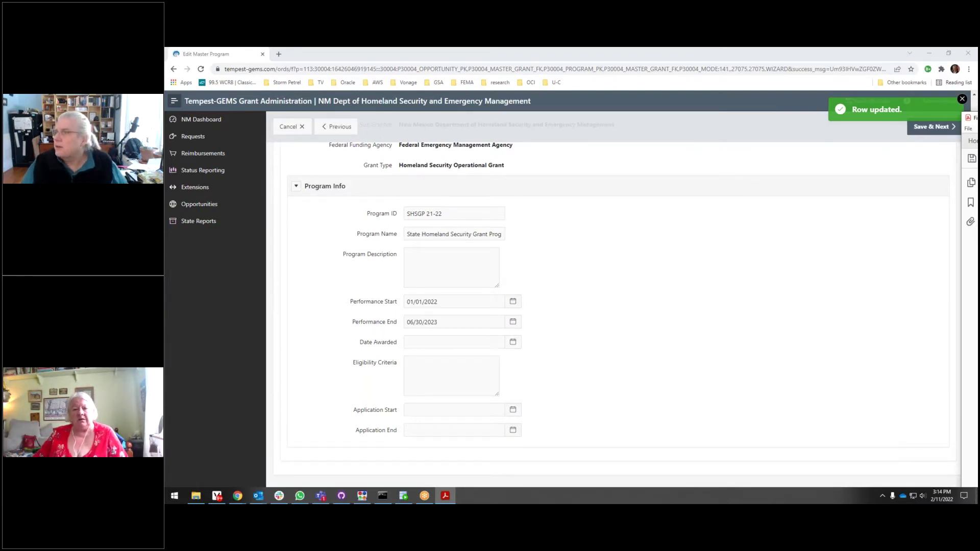
left_click(472, 271)
type("Array of Homeland Security")
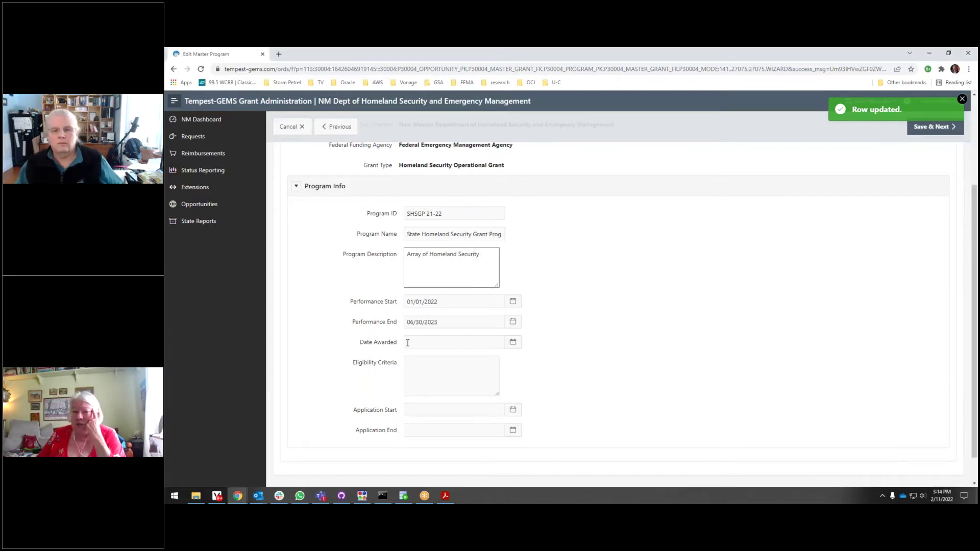
Set the program's Date Awarded to 09/01/2021.
left_click(470, 342)
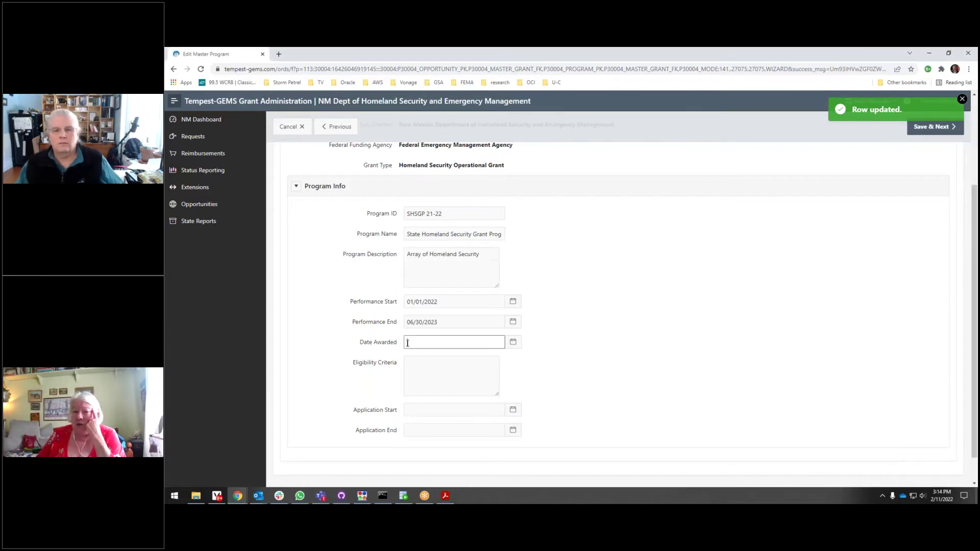
left_click(513, 343)
left_click(416, 363)
left_click(416, 363)
left_click(417, 362)
left_click(416, 362)
left_click(416, 363)
left_click(463, 396)
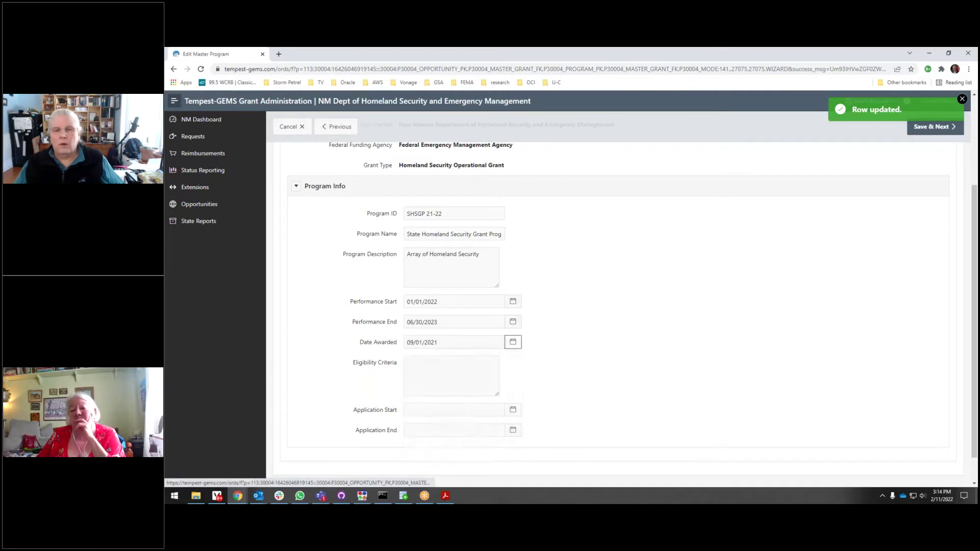
Extend the Program Description to read "Array of Homeland Security Grants including StoneGarden and others".
left_click(483, 255)
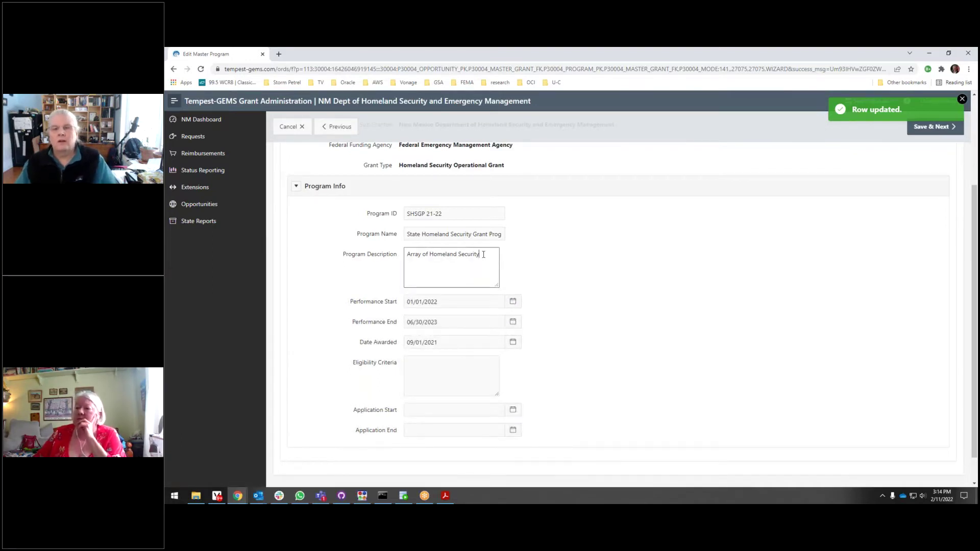
type("Grants")
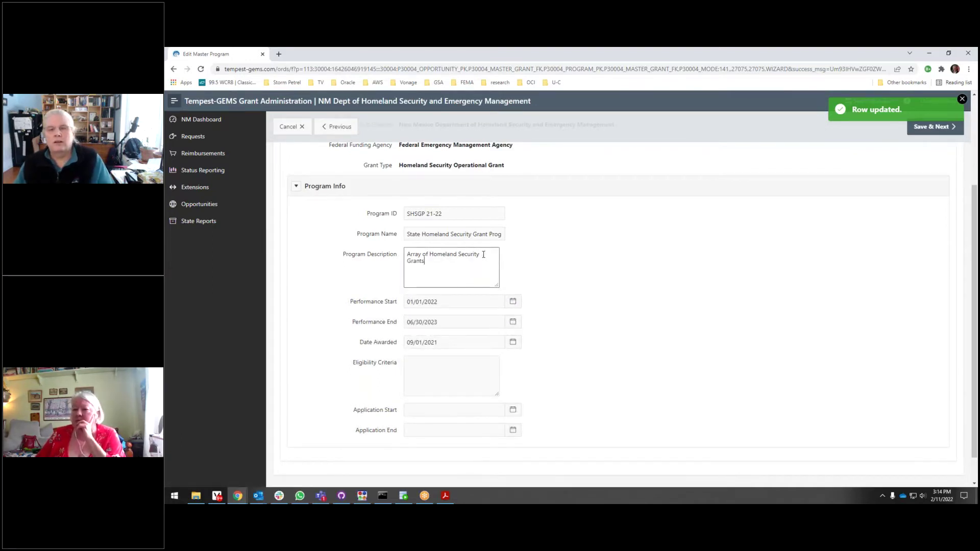
type(" including Str")
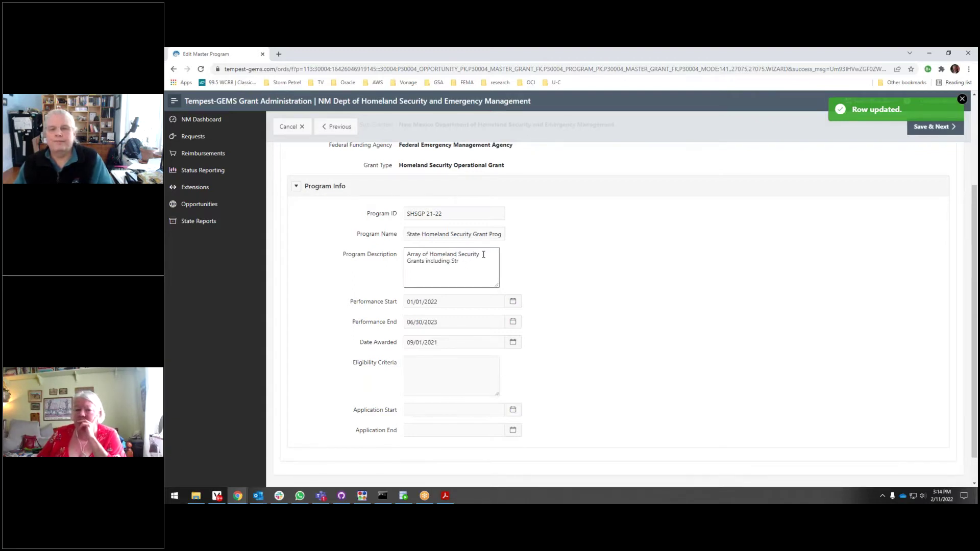
key("BackSpace")
type("oneGar")
type("den and")
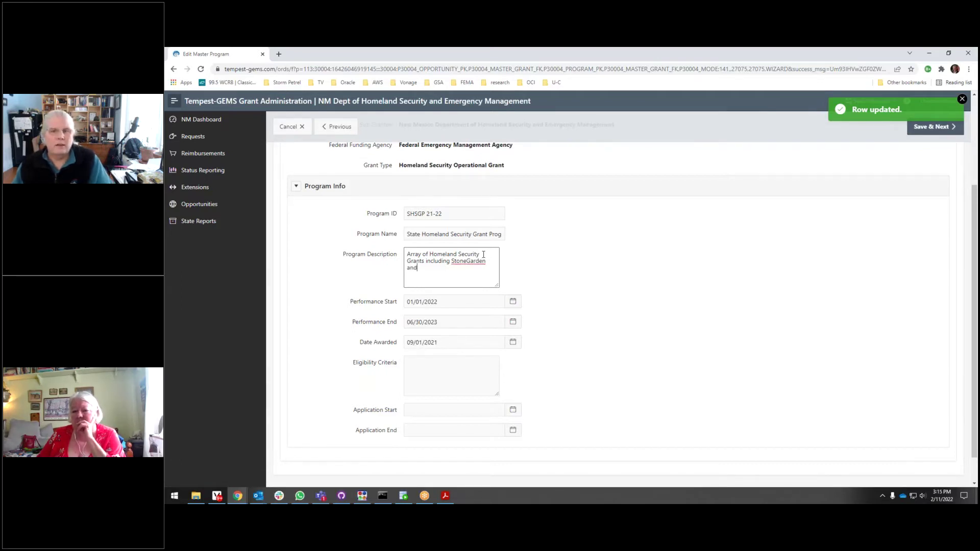
type(" others")
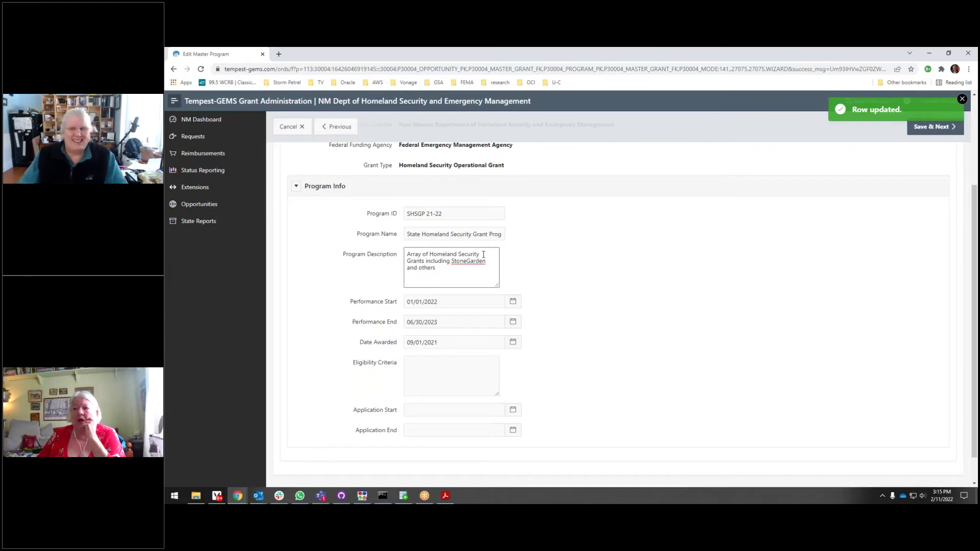
Enter "Government Entity in NM or in a limited case, religious organizations" as the program's Eligibility Criteria.
left_click(437, 375)
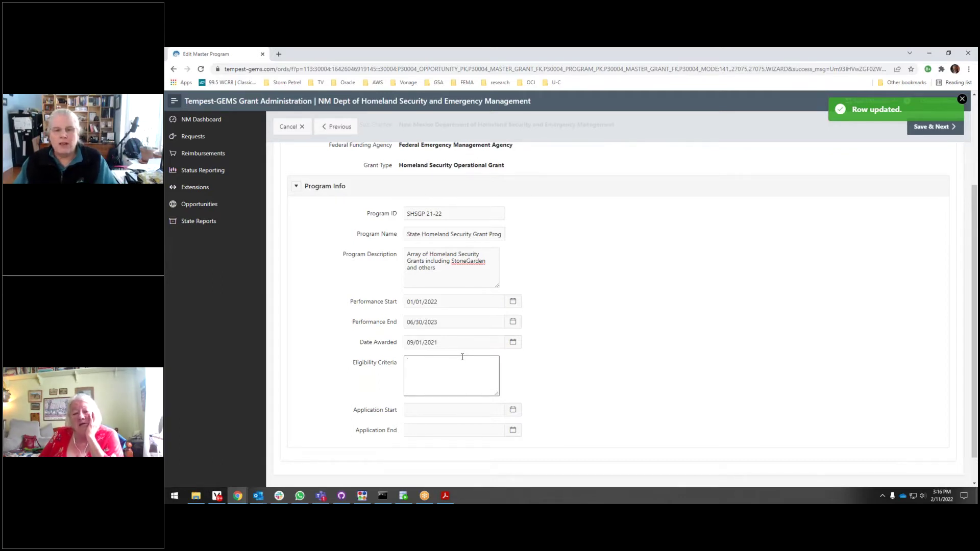
type("Gov")
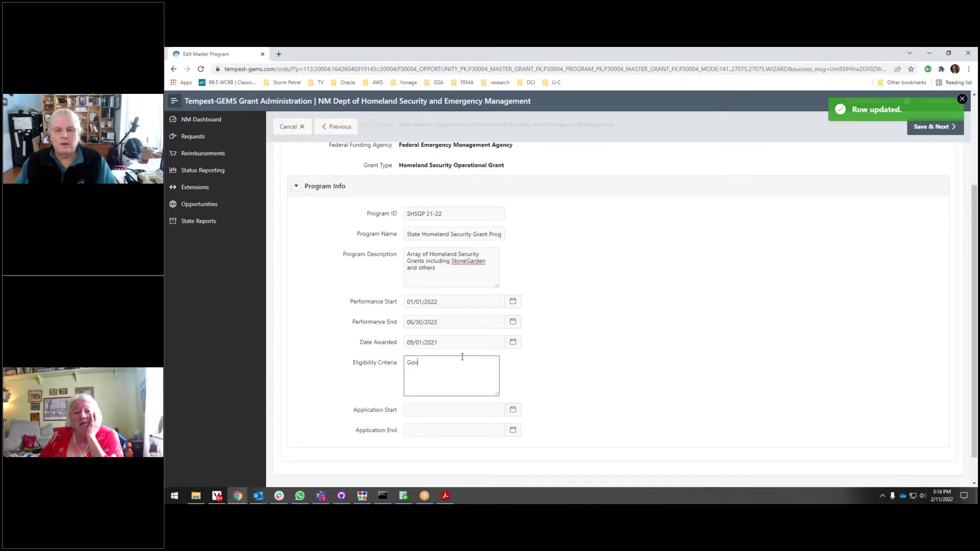
type("ernment Entity ")
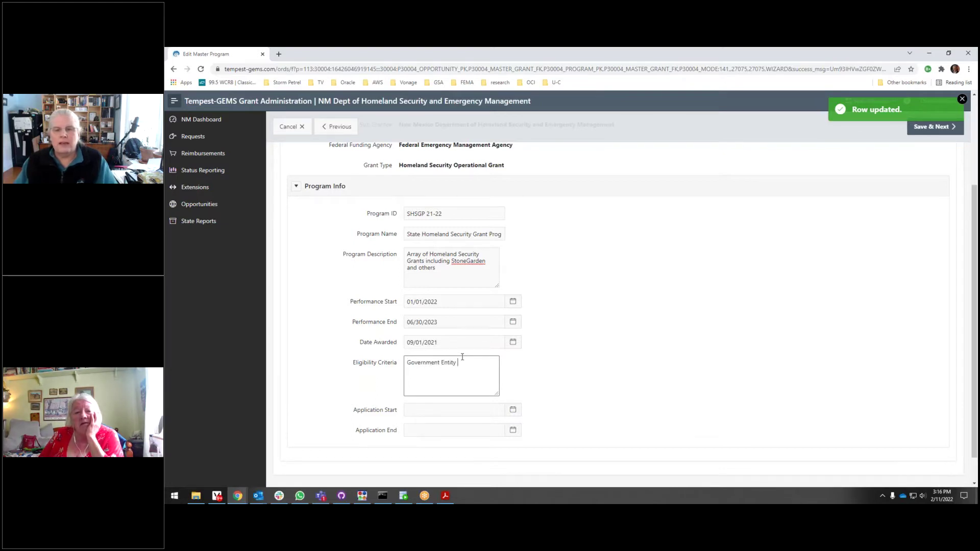
type("in NM")
type(" a")
type("or")
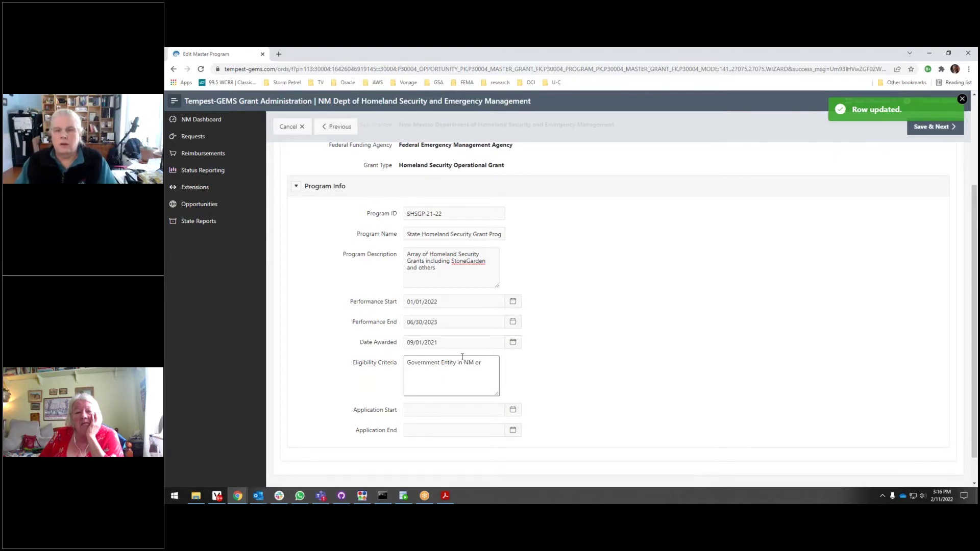
type(" in a limited case.")
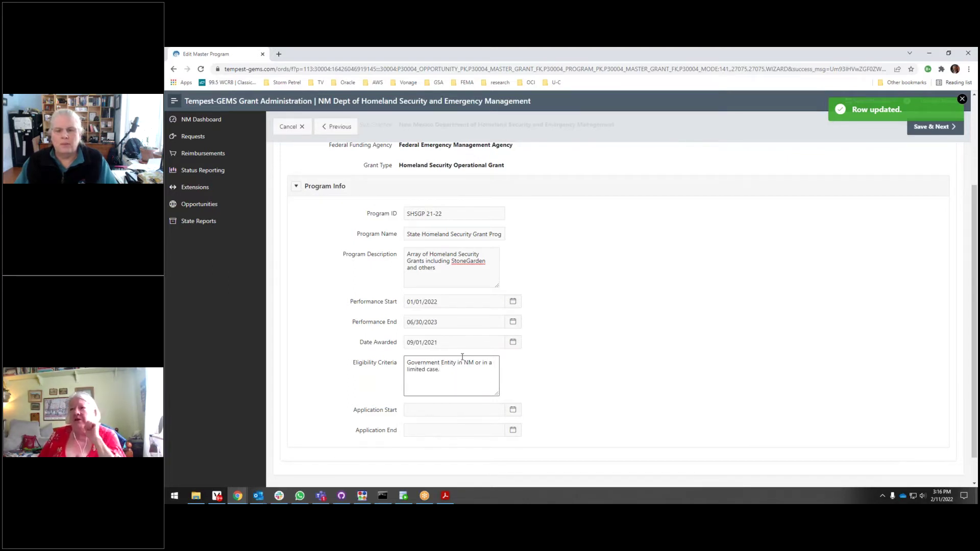
type(", religo")
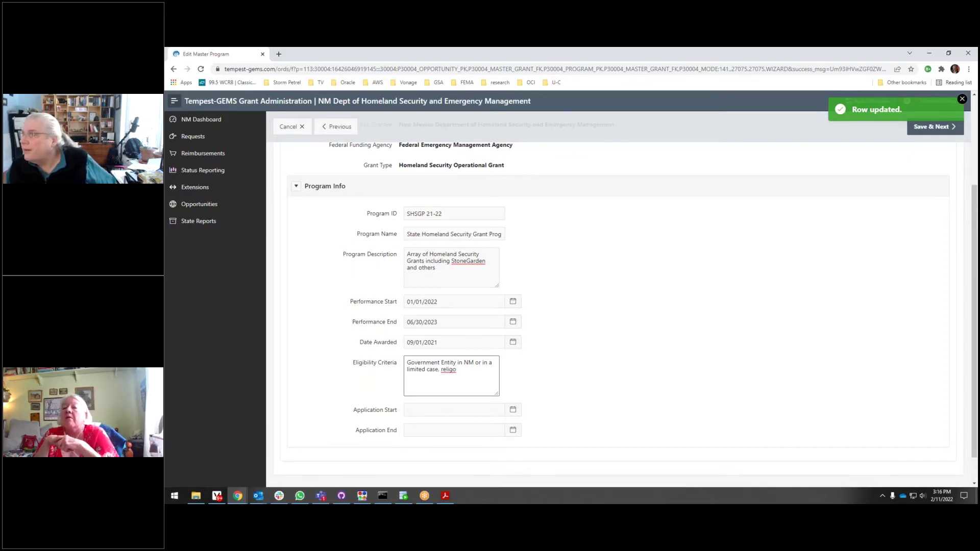
left_click(469, 374)
key("BackSpace")
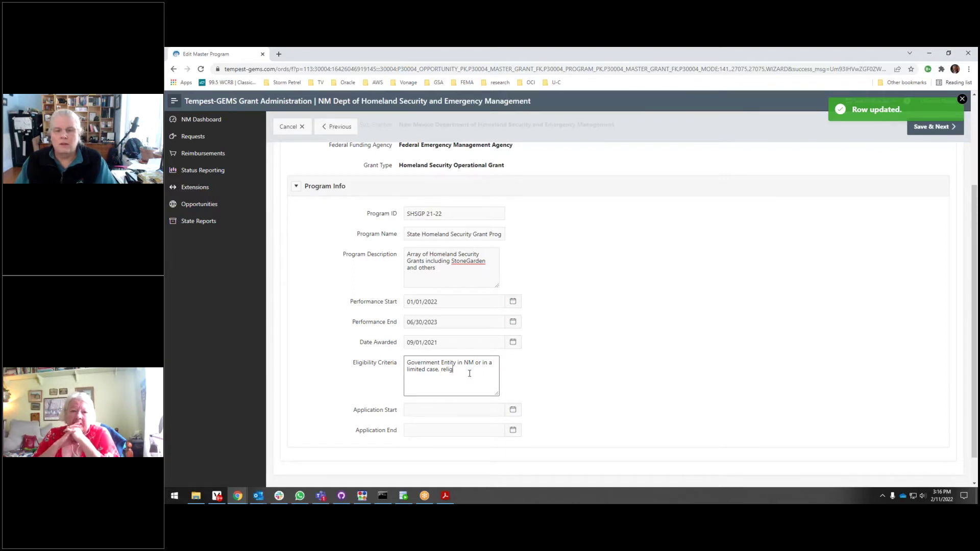
type("ious ")
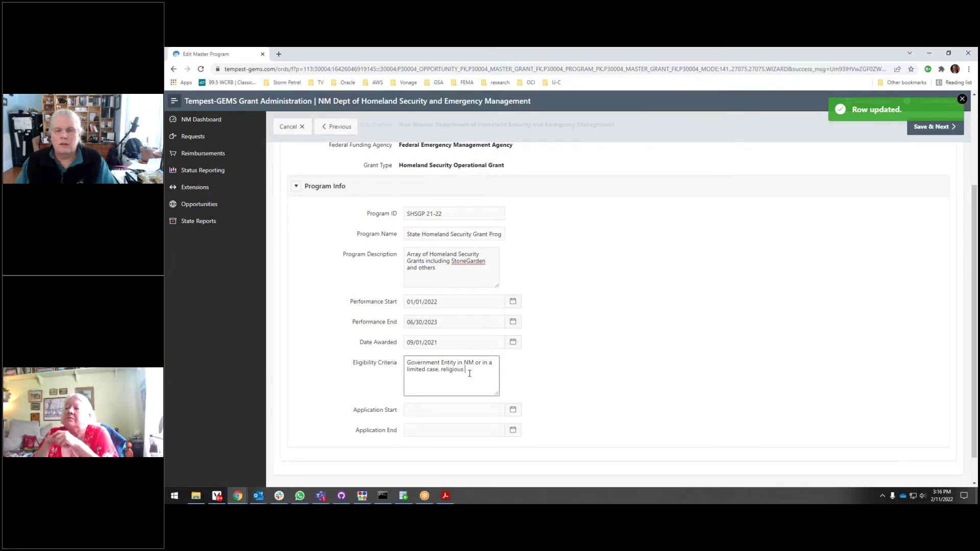
type("orgn")
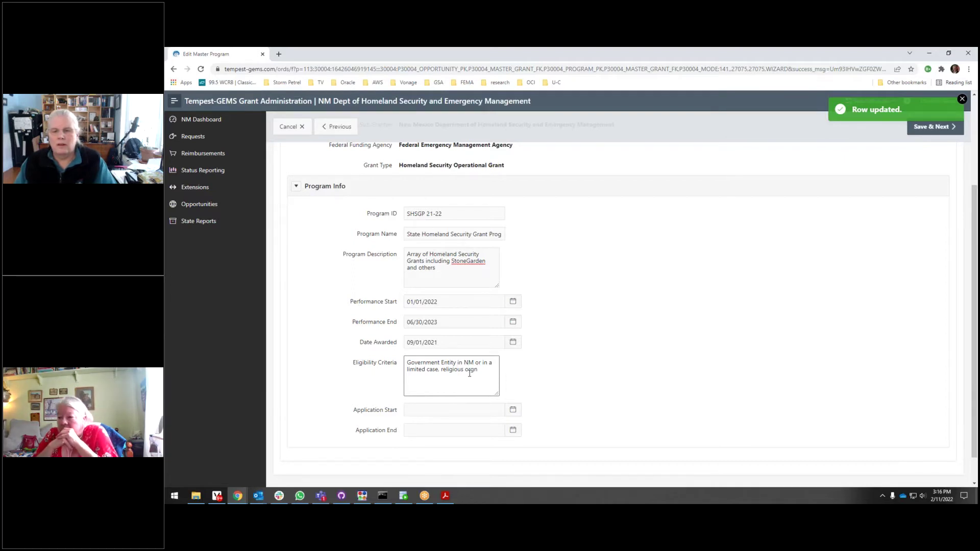
key("BackSpace")
type("anizations")
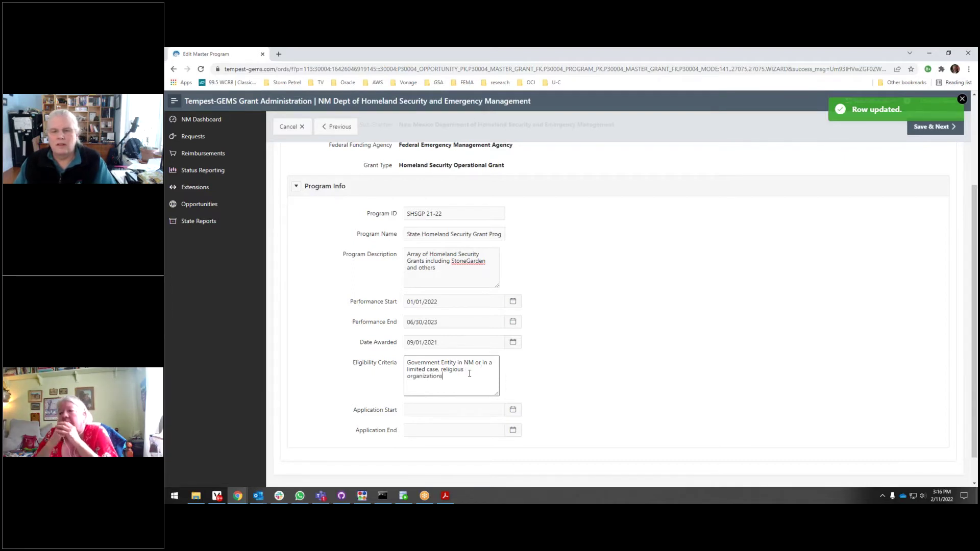
Add the sentence "Must have SAM registration, DUNS #, EIN." to the Eligibility Criteria.
type(". Must ha")
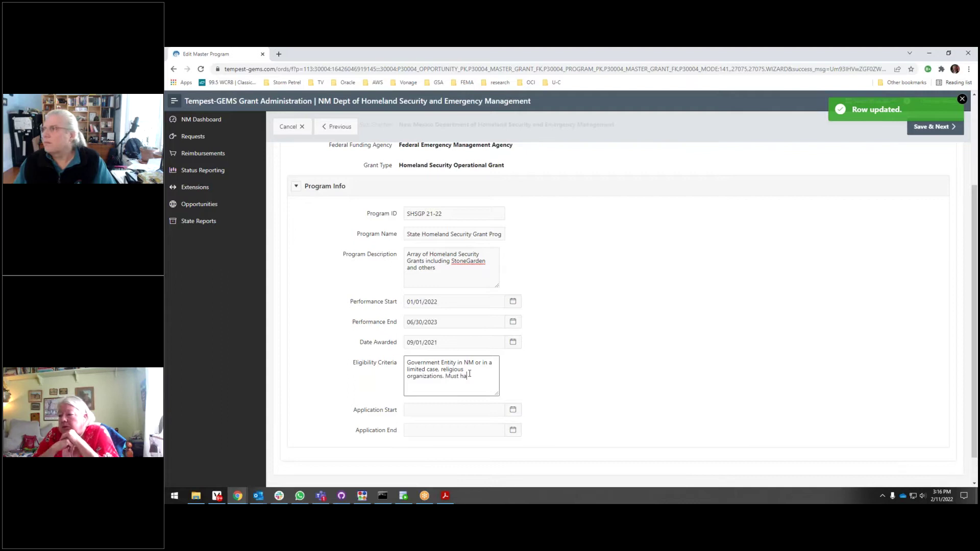
type("ve SAM registr")
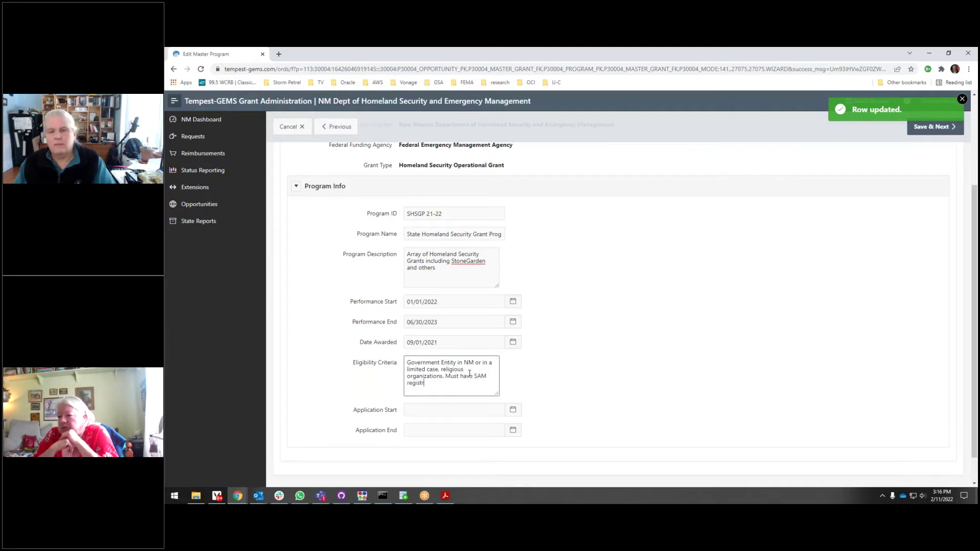
type("ation. DUNS #")
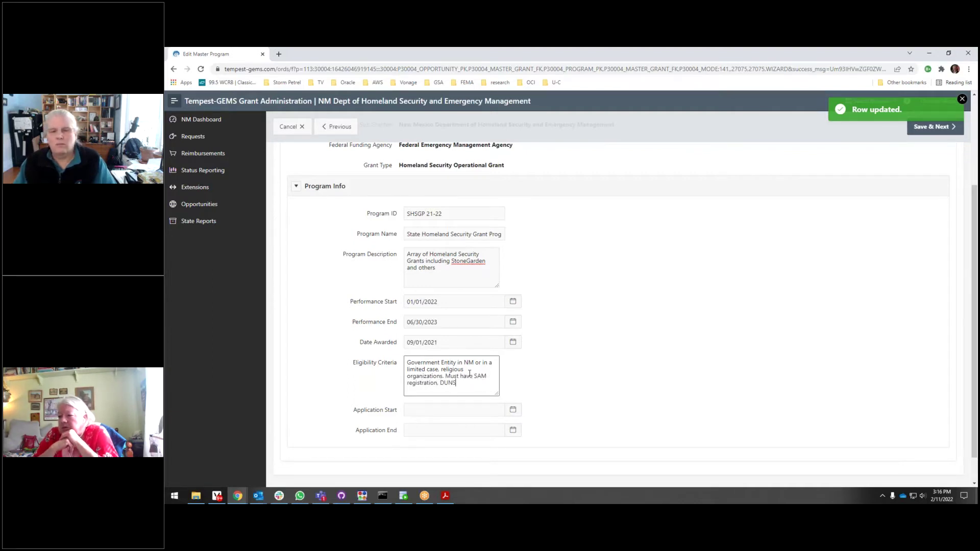
type(", EIN.")
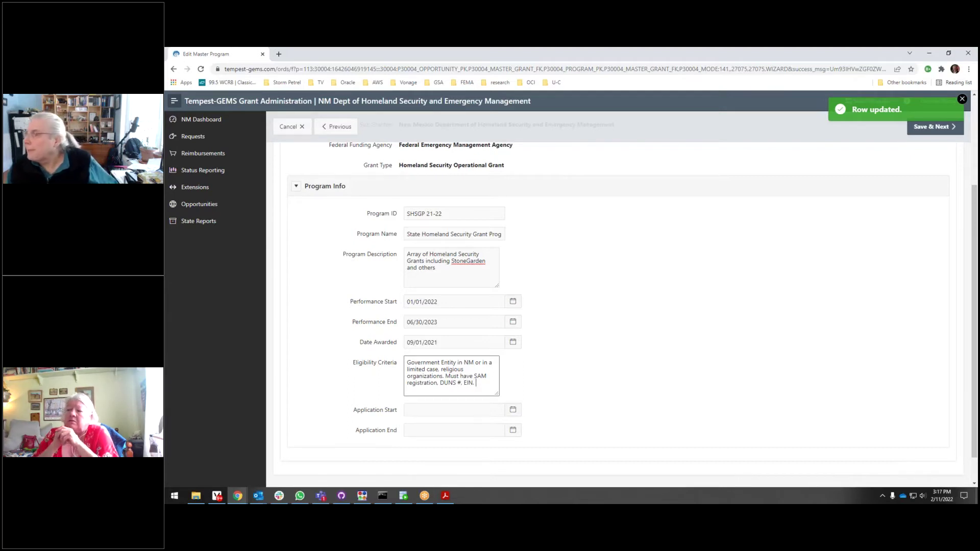
Paste the NOFO passage on the FY 2021 priority areas below the eligibility text and enlarge the Eligibility Criteria box.
key("alt+Tab")
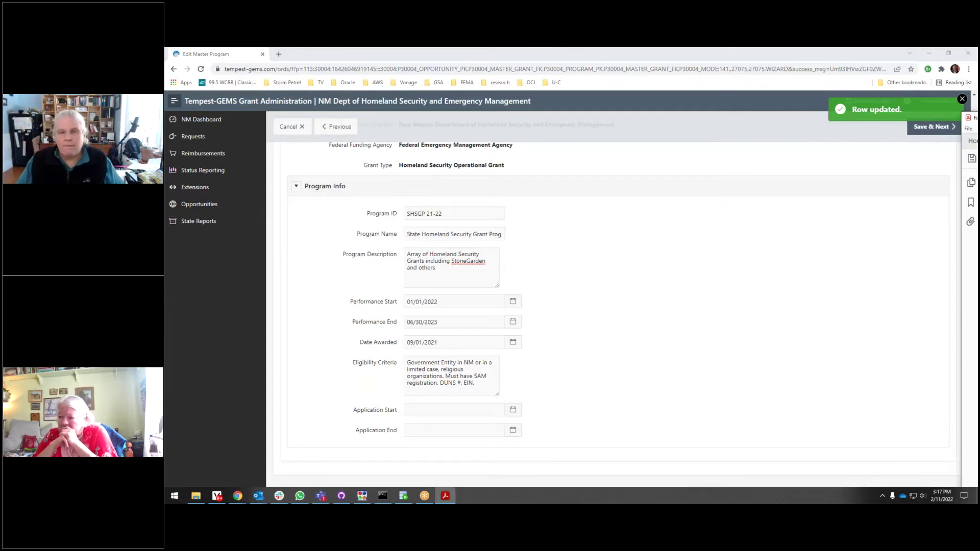
left_click(484, 387)
key("ctrl+v")
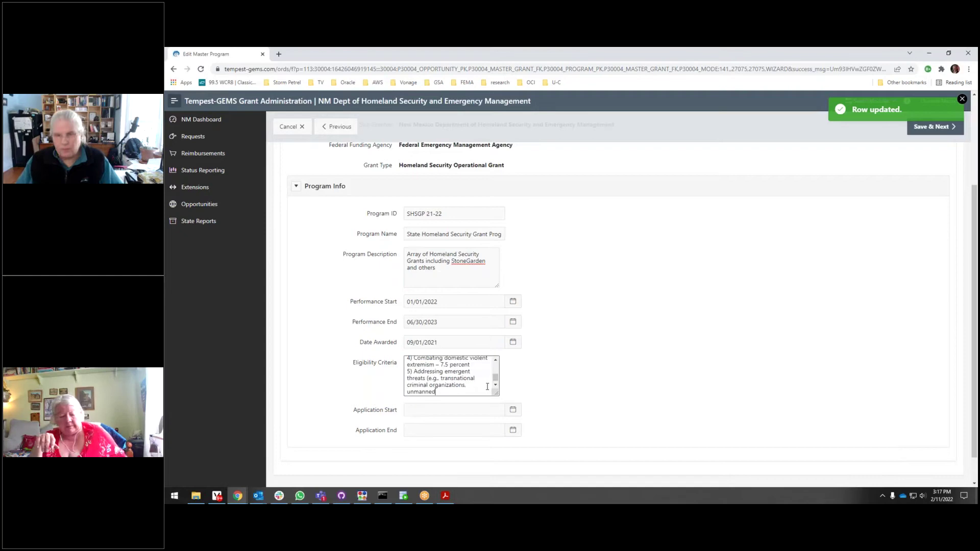
left_click_drag(496, 394, 813, 432)
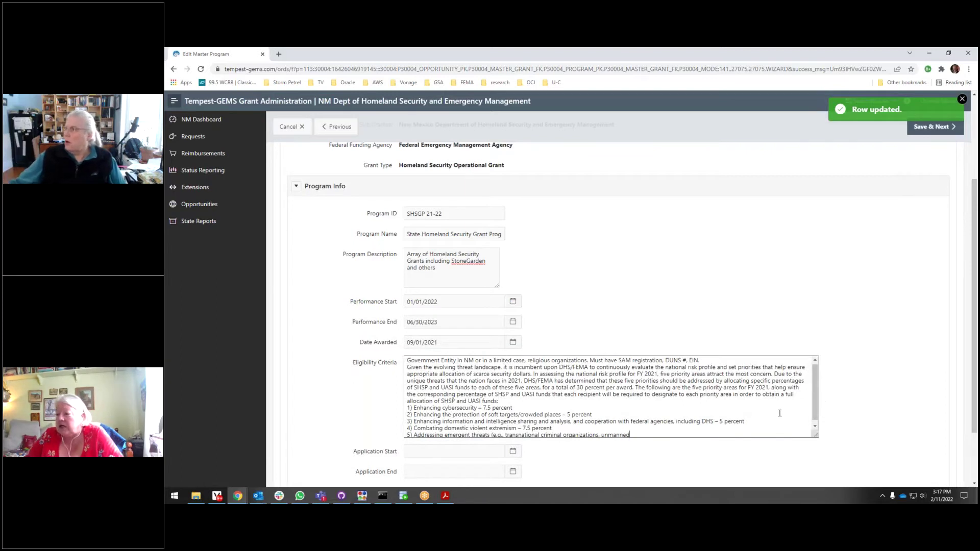
Replace the cut-off priority areas passage with the full NOFO text, including the complete item 5 on emergent threats at 5 percent.
key("alt+Tab")
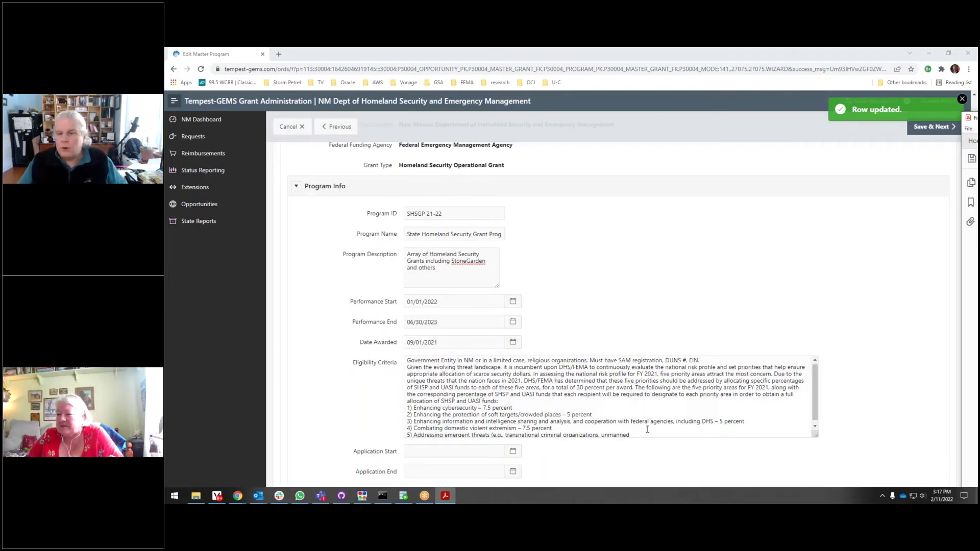
left_click_drag(647, 430, 402, 373)
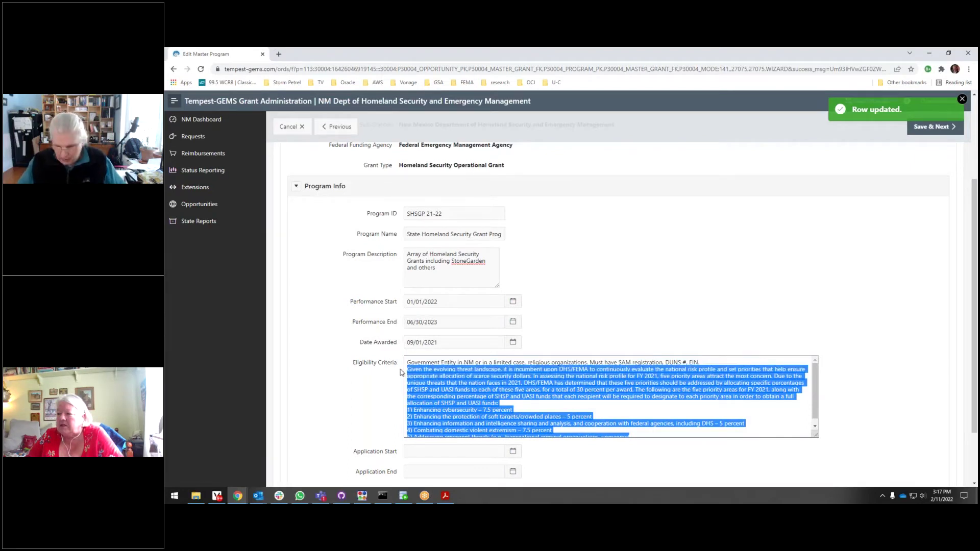
key("ctrl+v")
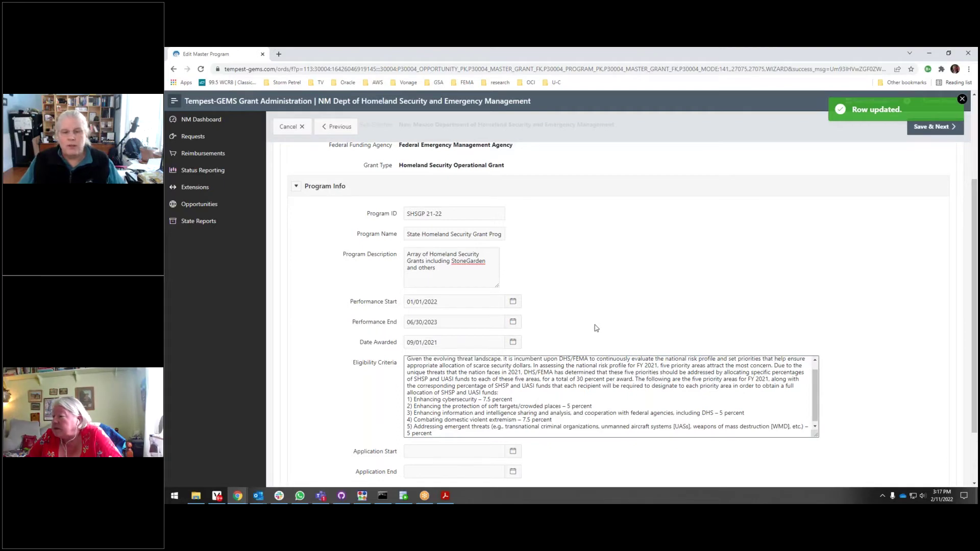
Set Application Start to 09/20/2021 and Application End to 11/12/2021, and save the master program to continue to the opportunity info.
scroll(424, 383, "down", 1)
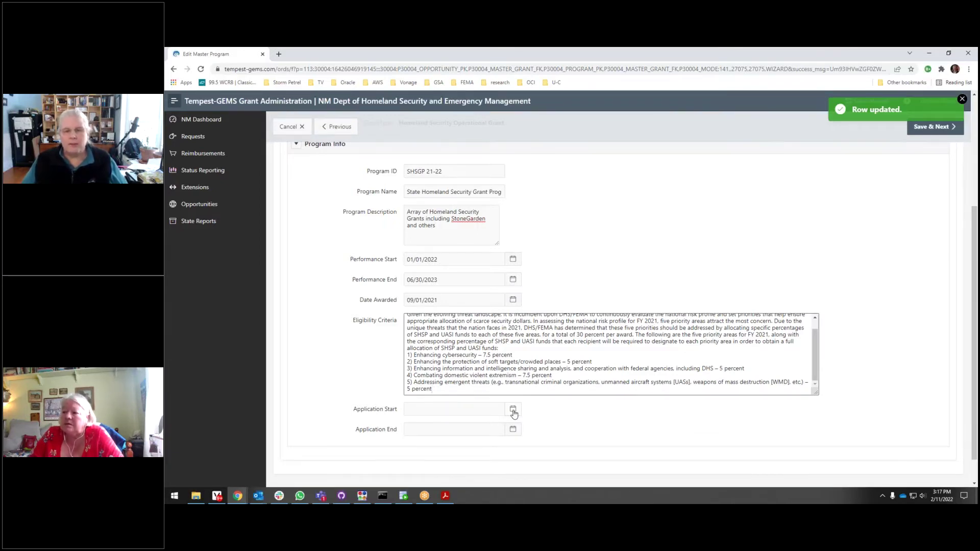
left_click(432, 427)
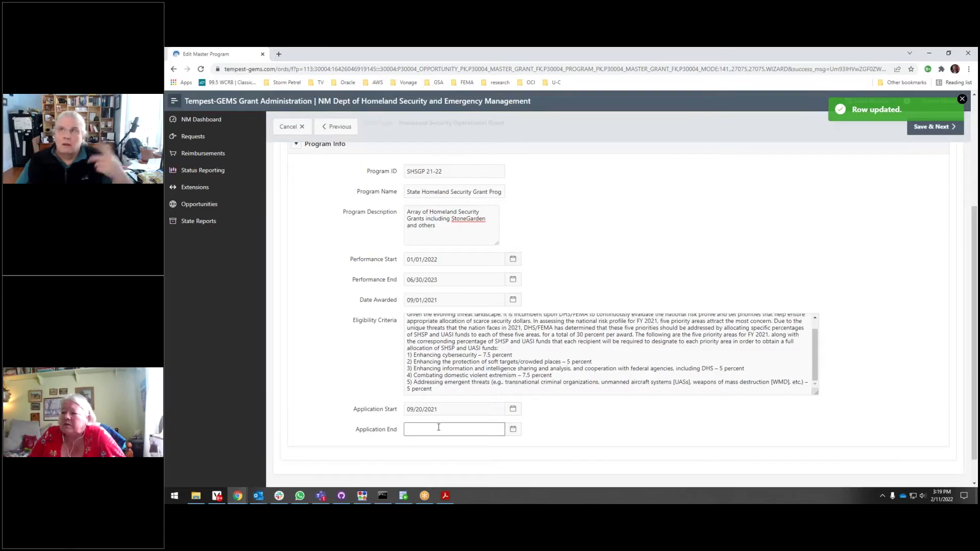
type("11")
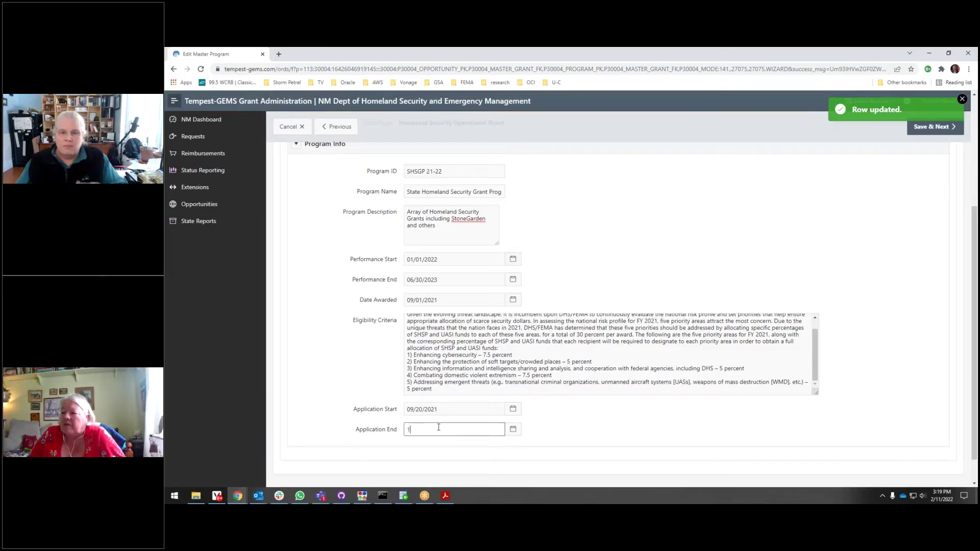
left_click(515, 431)
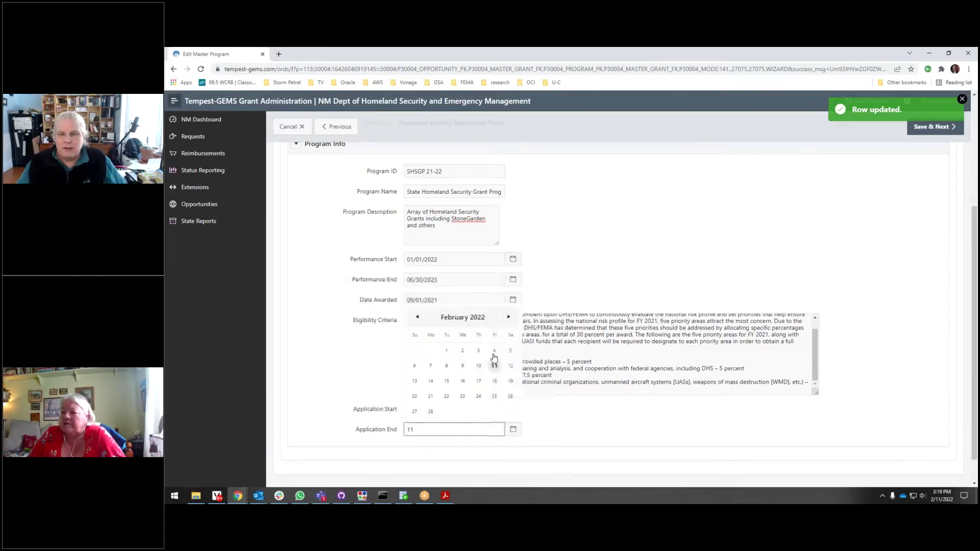
left_click(418, 318)
left_click(418, 318)
left_click(418, 318)
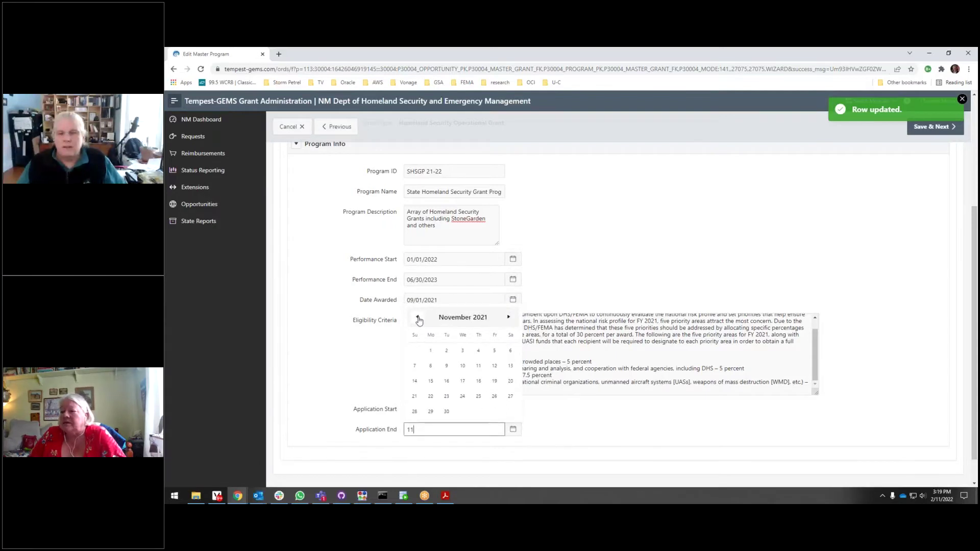
left_click(498, 368)
left_click(931, 127)
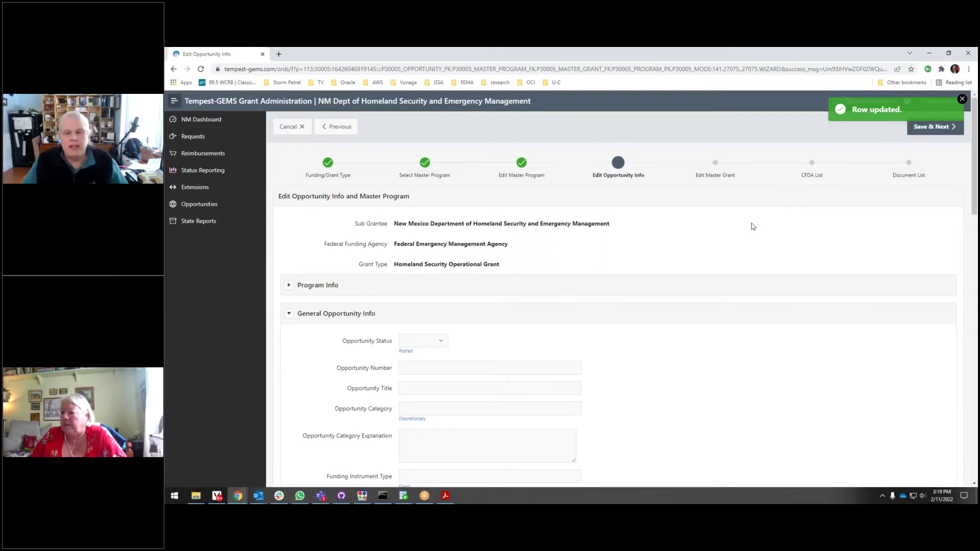
Set the Opportunity Status to Posted and enter SHSGP22 as the Opportunity Number.
scroll(428, 263, "down", 2)
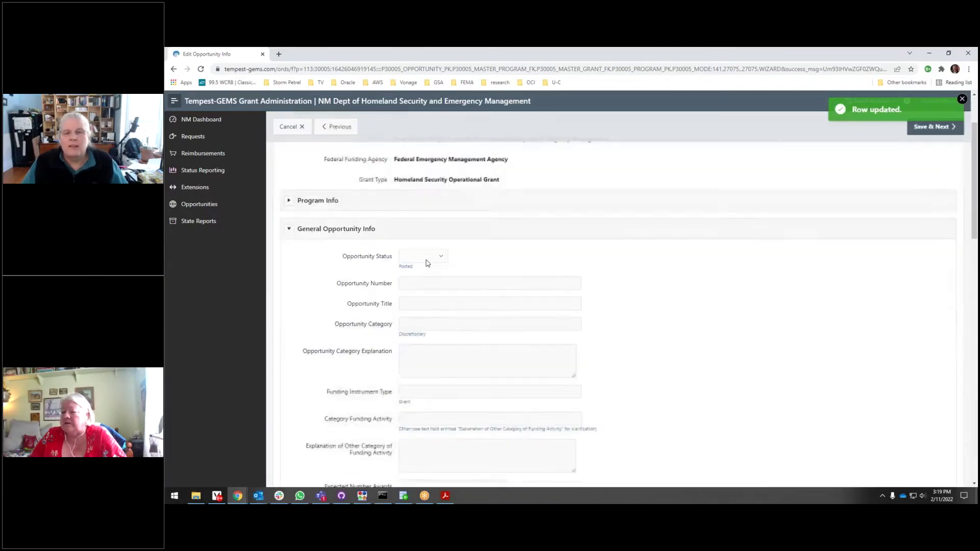
left_click(428, 260)
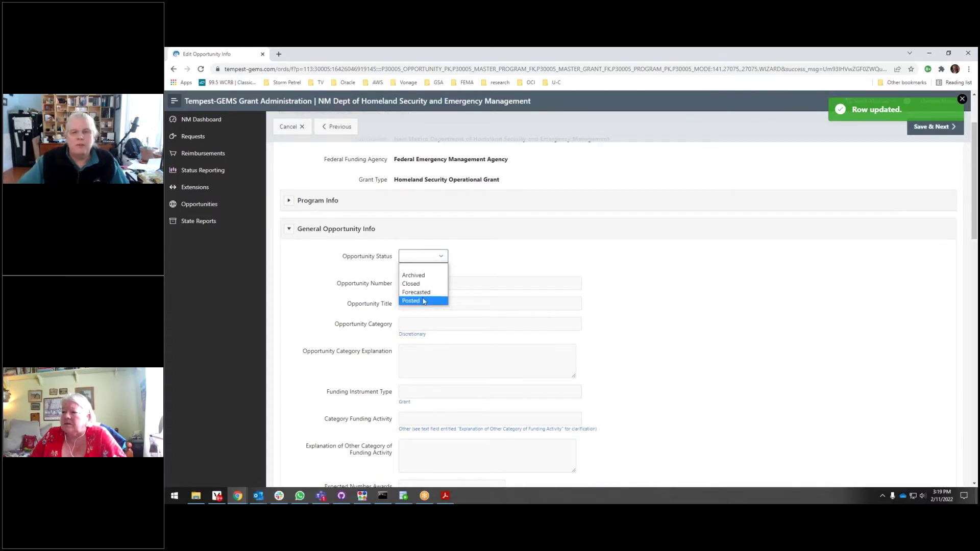
left_click(423, 301)
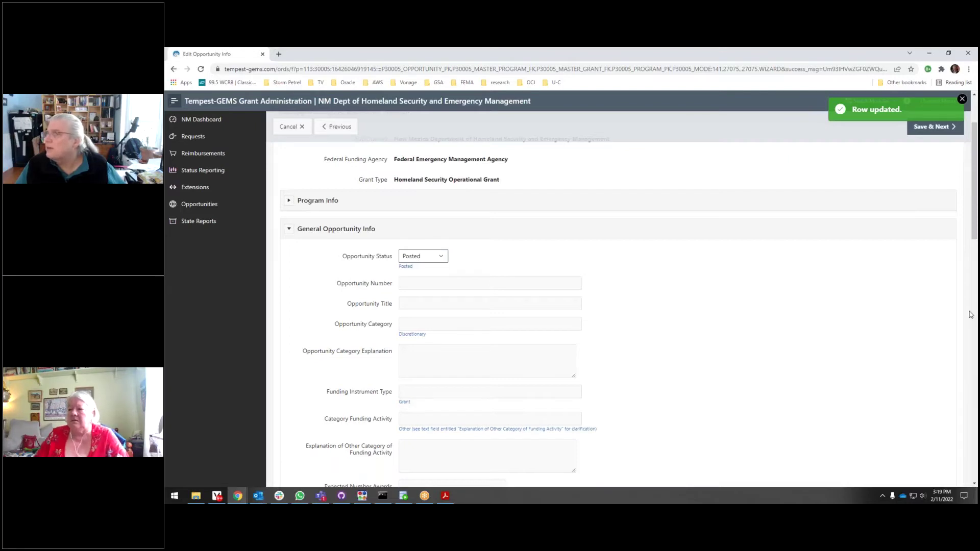
left_click(418, 284)
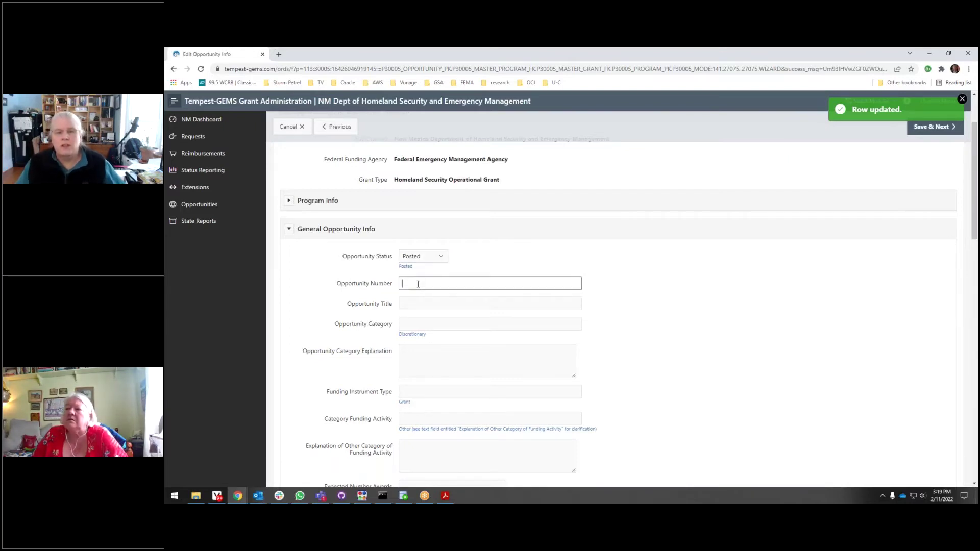
type("SHSGP")
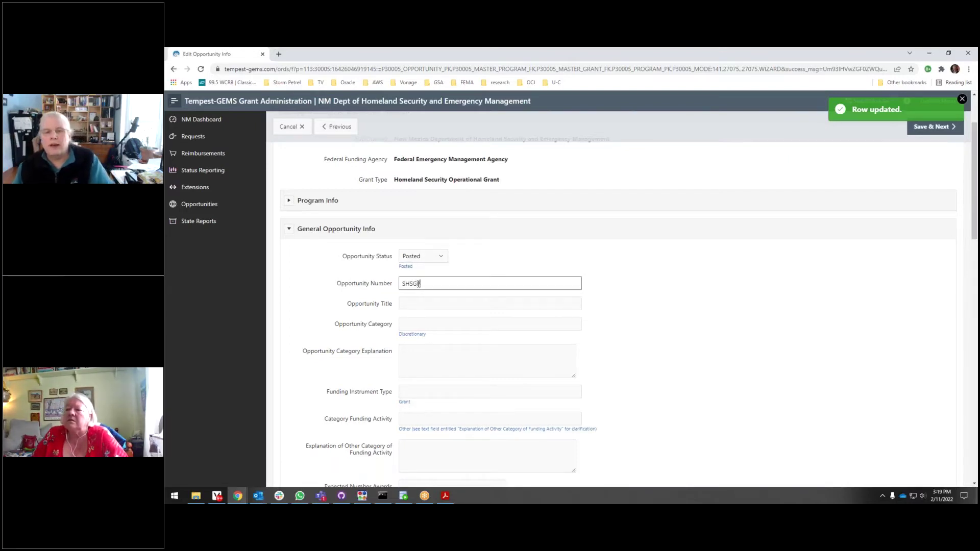
type("2")
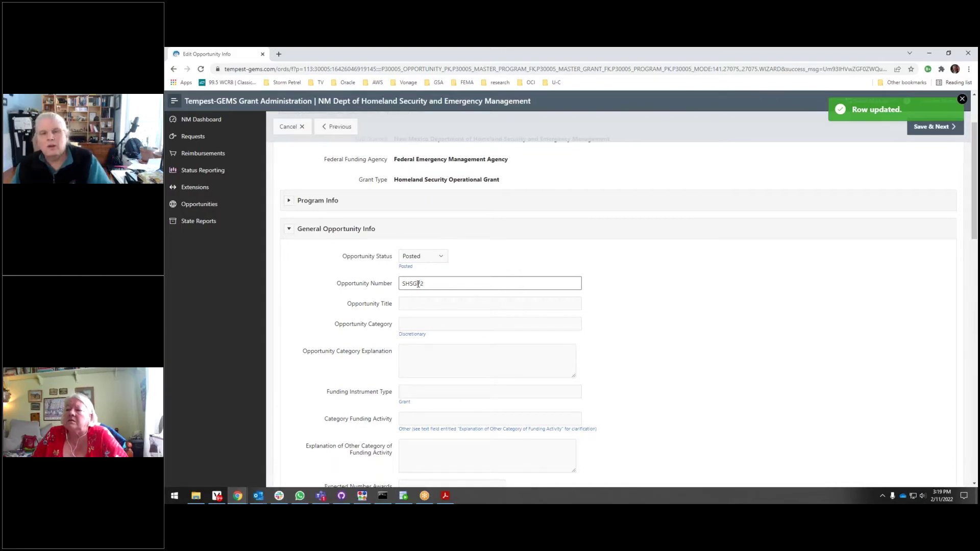
type("2")
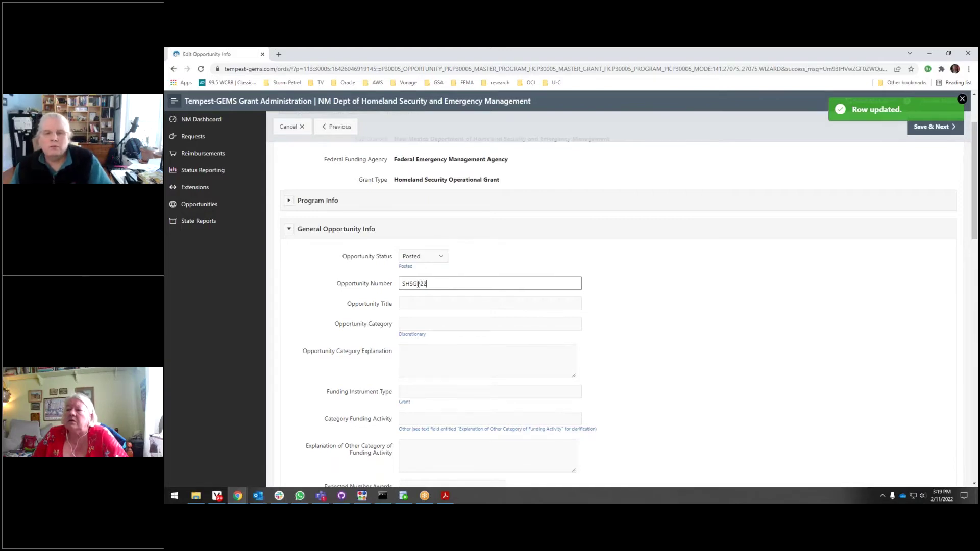
Copy the program title from the PDF and enter "Fiscal Year 2021 Homeland Security Grant Program" as the Opportunity Title.
left_click(417, 303)
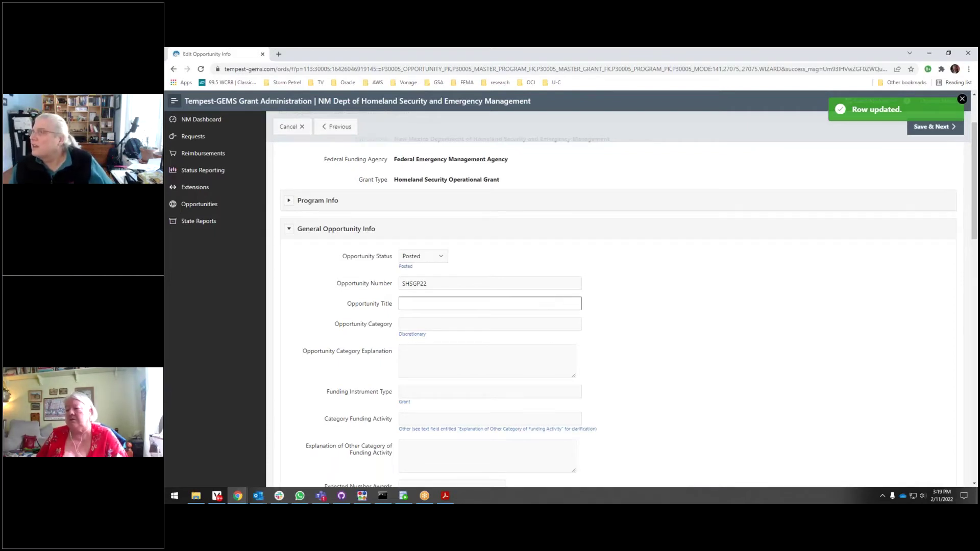
key("alt+Tab")
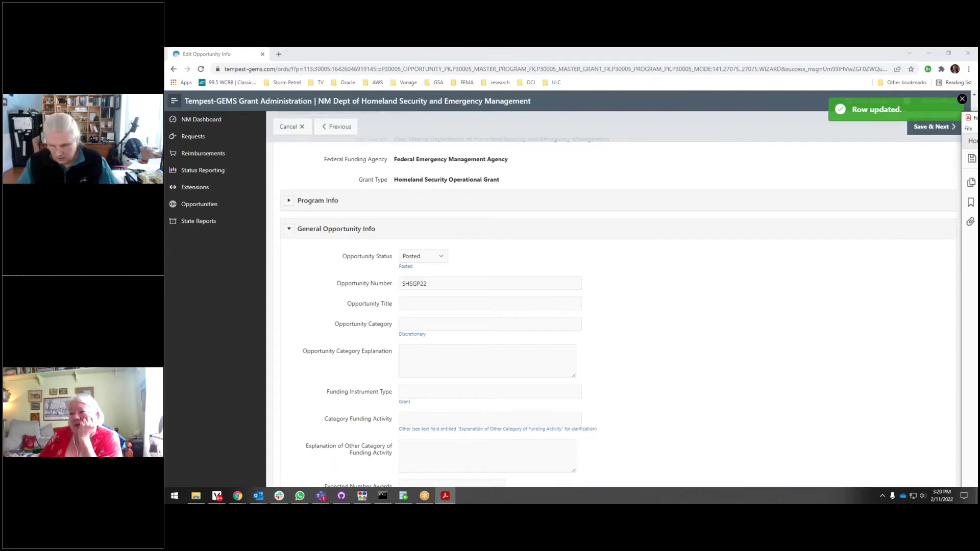
left_click(435, 304)
type("Fiscal Year 2021 Homeland Security Grant Program")
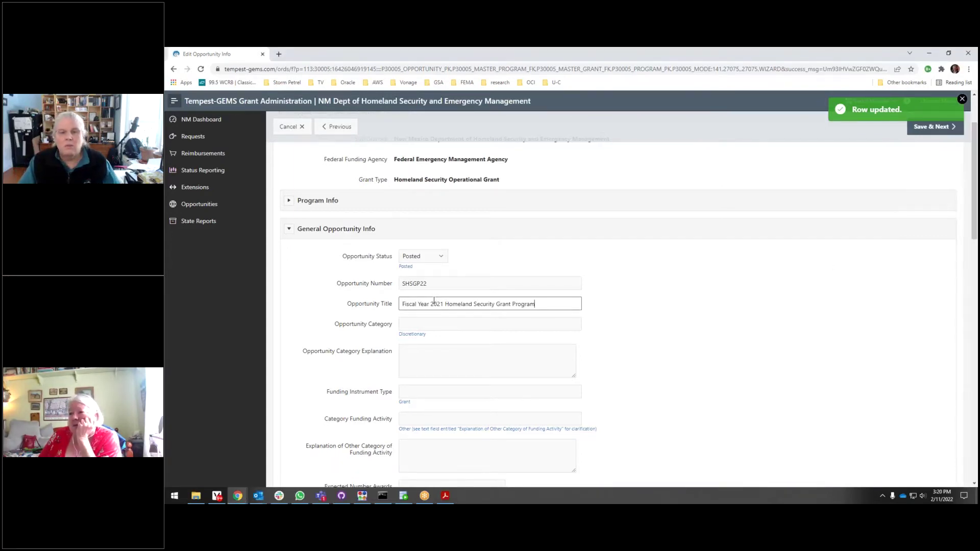
Set the Opportunity Category to Discretionary and the Funding Instrument Type to Grant.
left_click(416, 322)
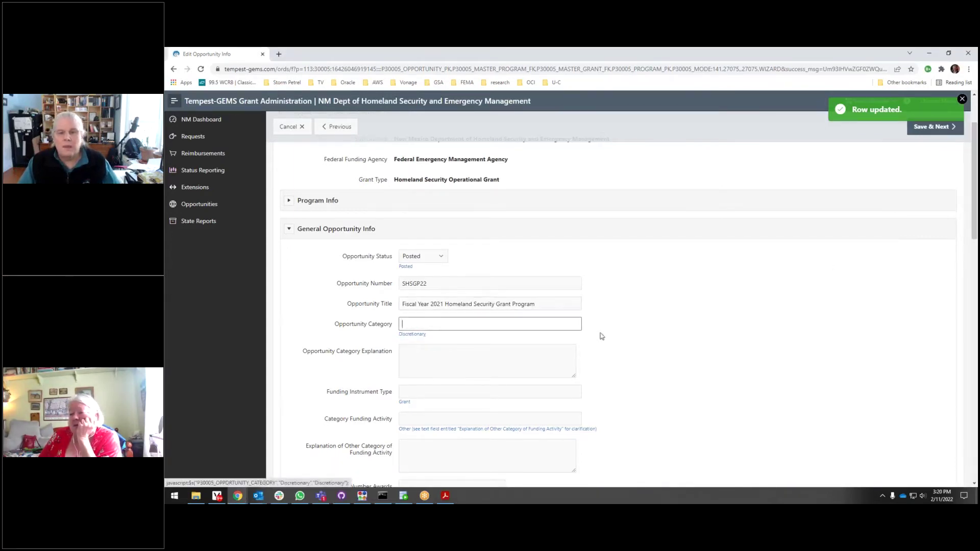
left_click(412, 334)
left_click(404, 402)
scroll(442, 385, "down", 2)
Set Cost Share to Yes with a Cost Share Percent of 0.
left_click(467, 400)
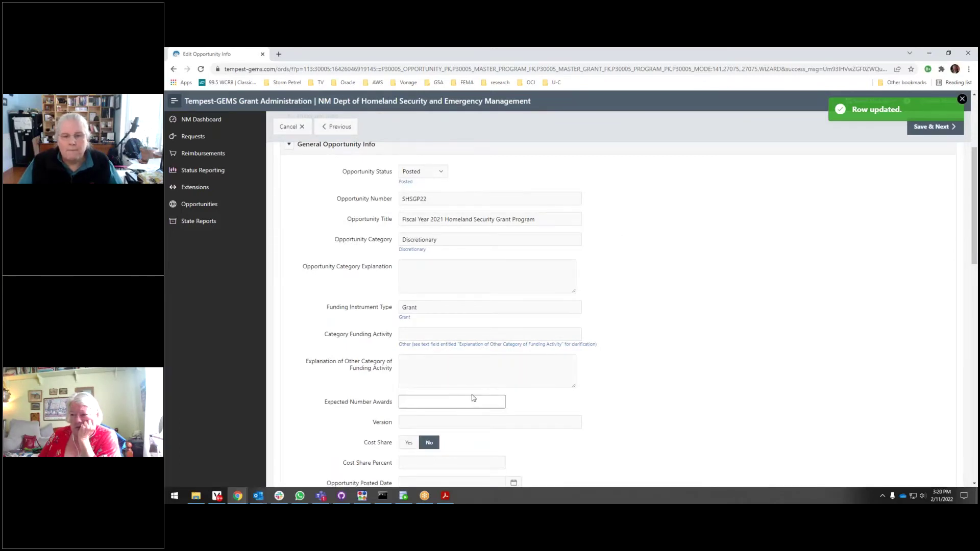
scroll(501, 314, "down", 2)
scroll(502, 315, "down", 2)
left_click(405, 274)
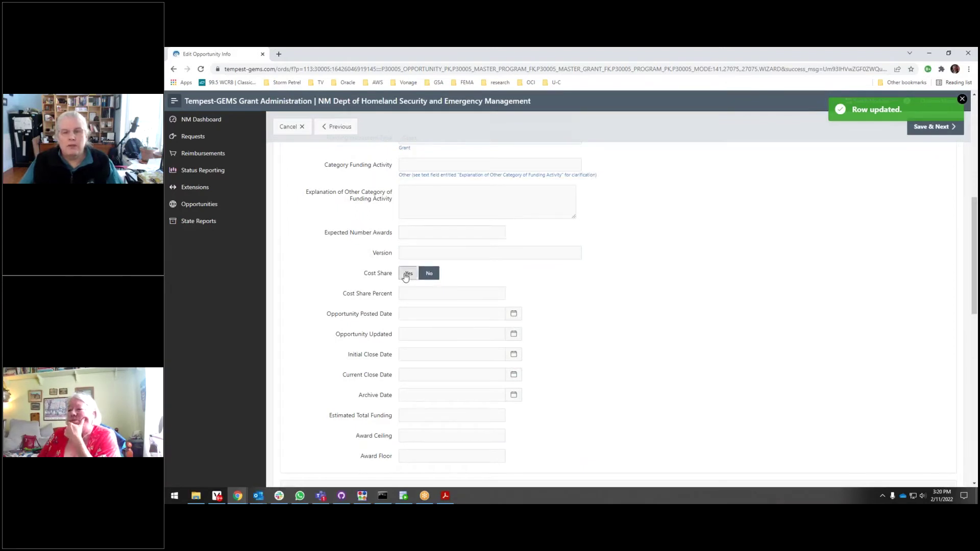
left_click(474, 293)
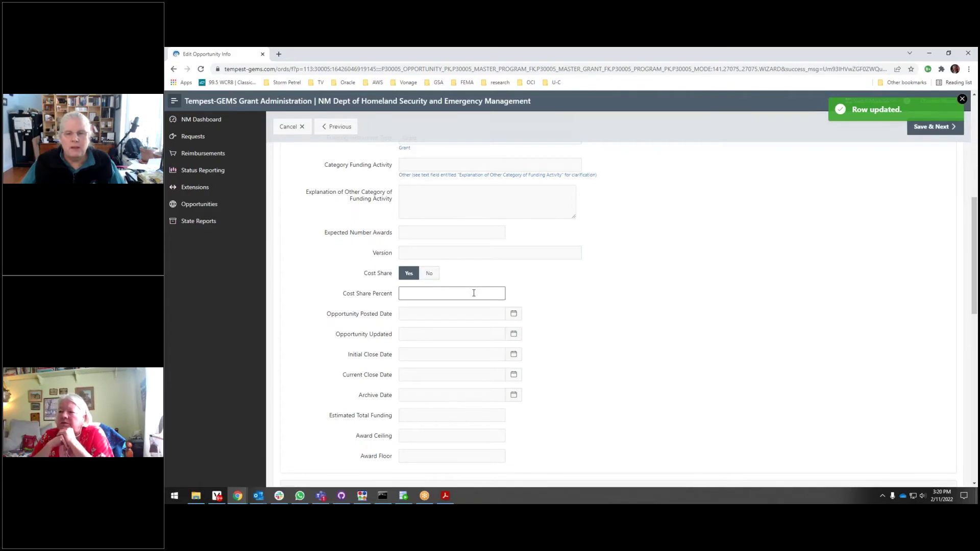
type("25")
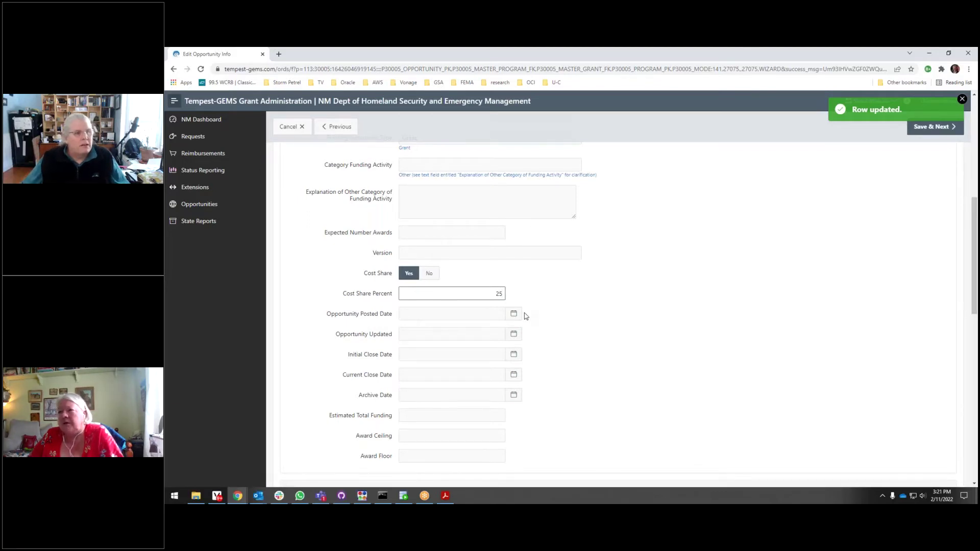
left_click_drag(470, 296, 521, 301)
type("0")
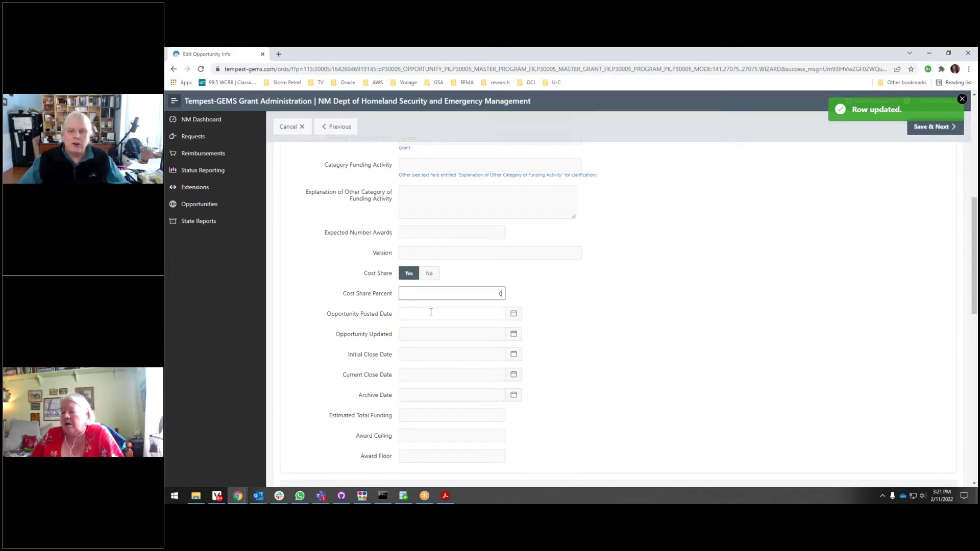
Set the Opportunity Posted Date to 09/15/2021.
left_click(514, 314)
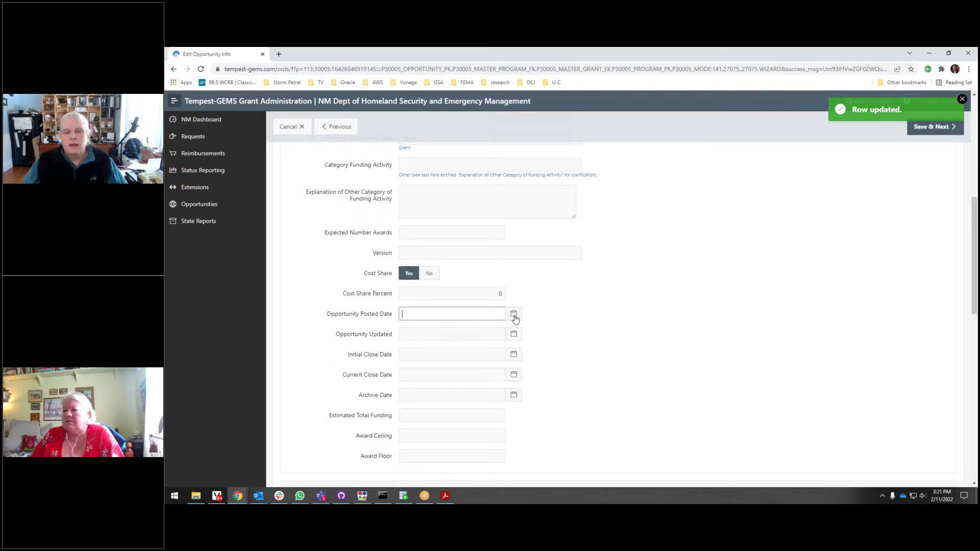
left_click(412, 335)
left_click(412, 334)
left_click(413, 335)
left_click(412, 334)
left_click(413, 335)
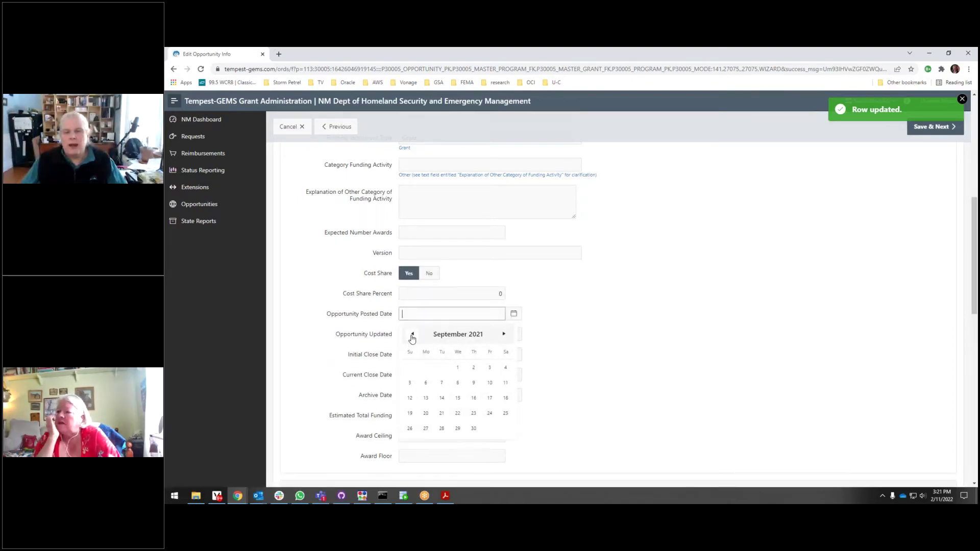
left_click(458, 398)
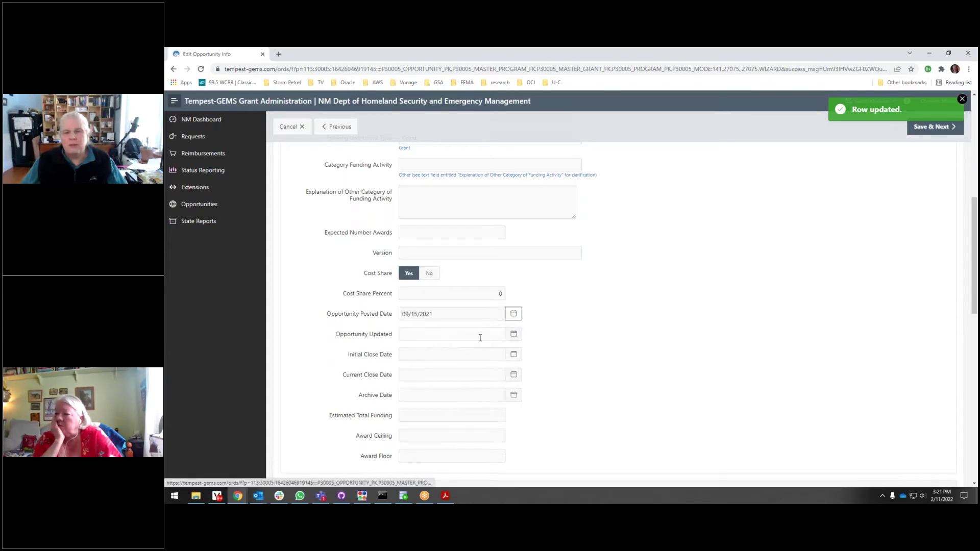
left_click(514, 355)
left_click(506, 377)
left_click(505, 377)
left_click(413, 377)
left_click(413, 377)
left_click(605, 353)
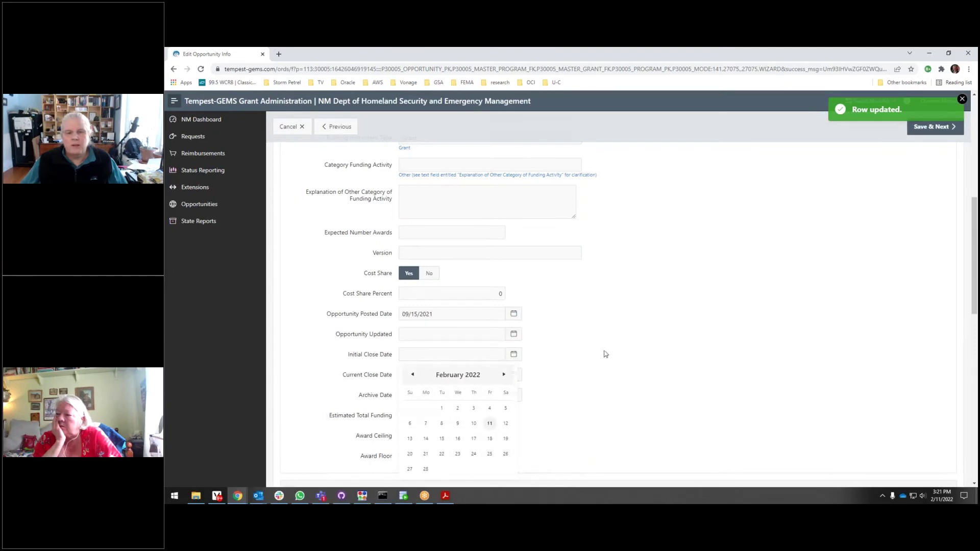
Enter 11/12/2021 as the Initial Close Date.
scroll(400, 289, "down", 2)
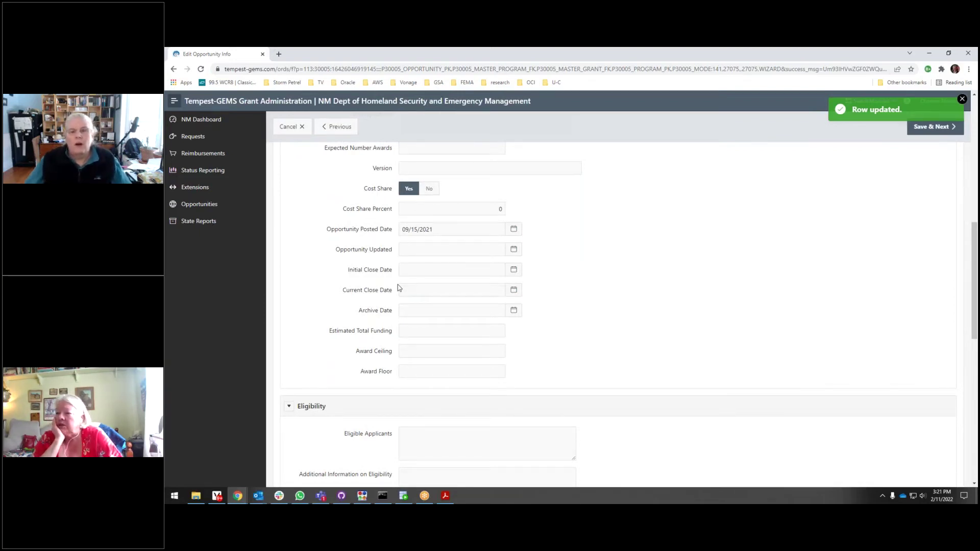
left_click(413, 270)
type("11/12")
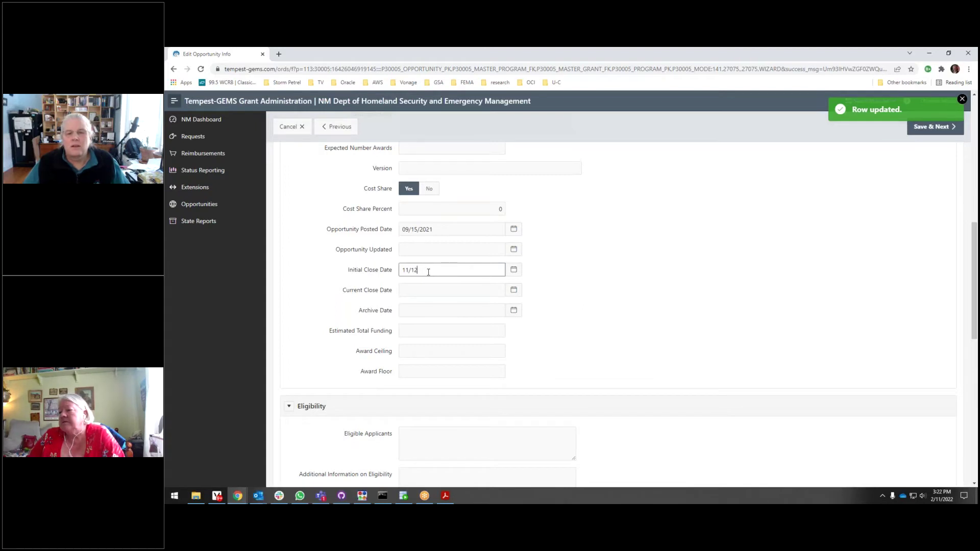
type("/2021")
left_click(592, 298)
Copy the funding amount from the PDF and enter 4602500 as the Estimated Total Funding.
left_click(468, 329)
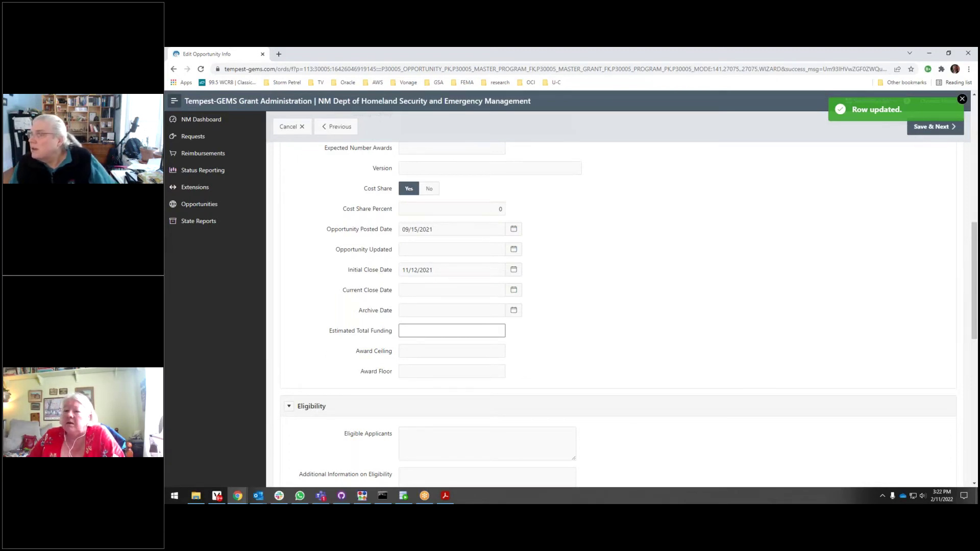
key("alt+Tab")
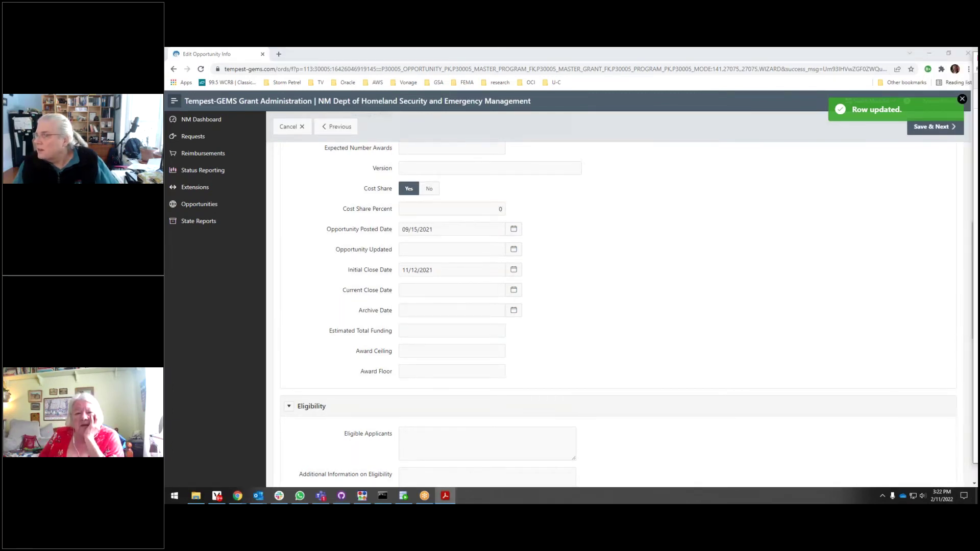
left_click(419, 333)
type("4602500")
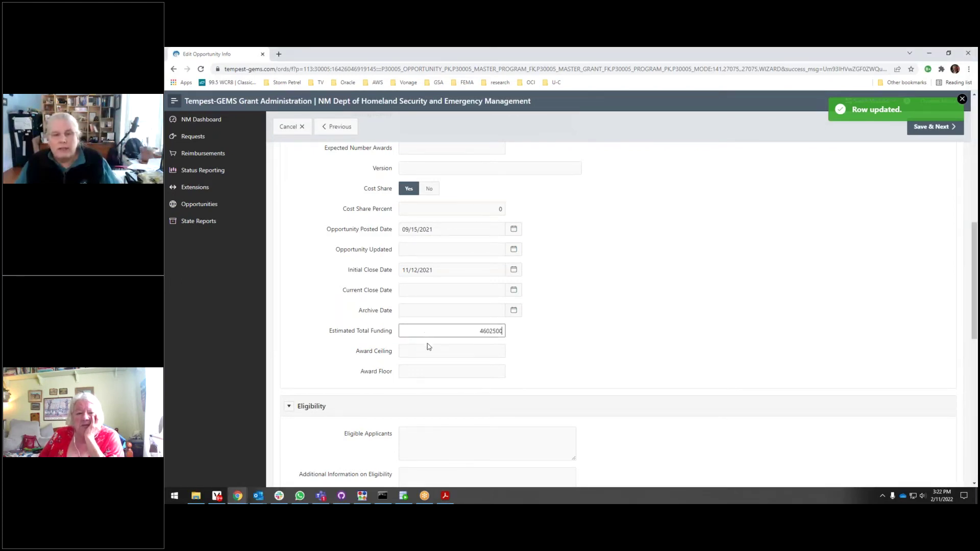
left_click(435, 349)
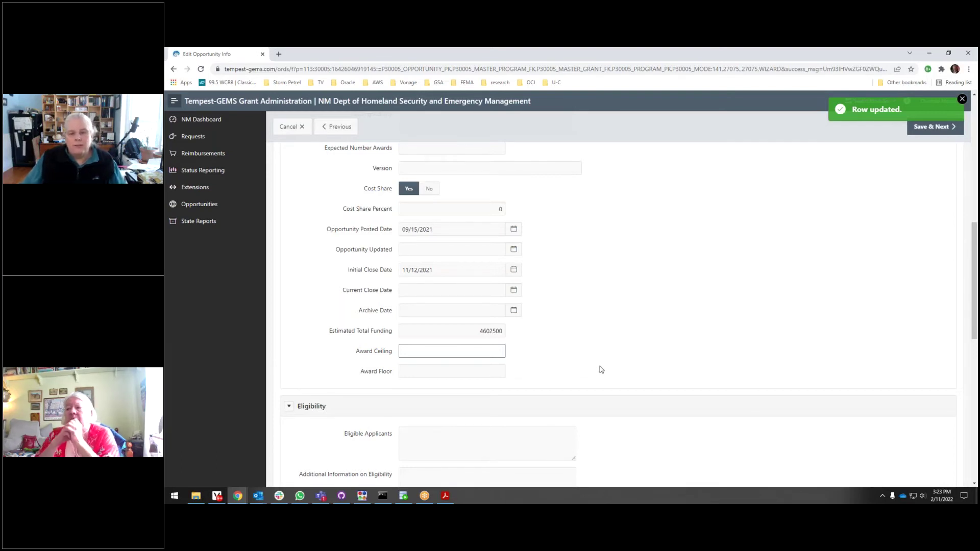
Check the remaining Eligibility and Additional Information fields, and save the opportunity info to continue to the master grant.
scroll(600, 369, "down", 2)
scroll(601, 369, "down", 4)
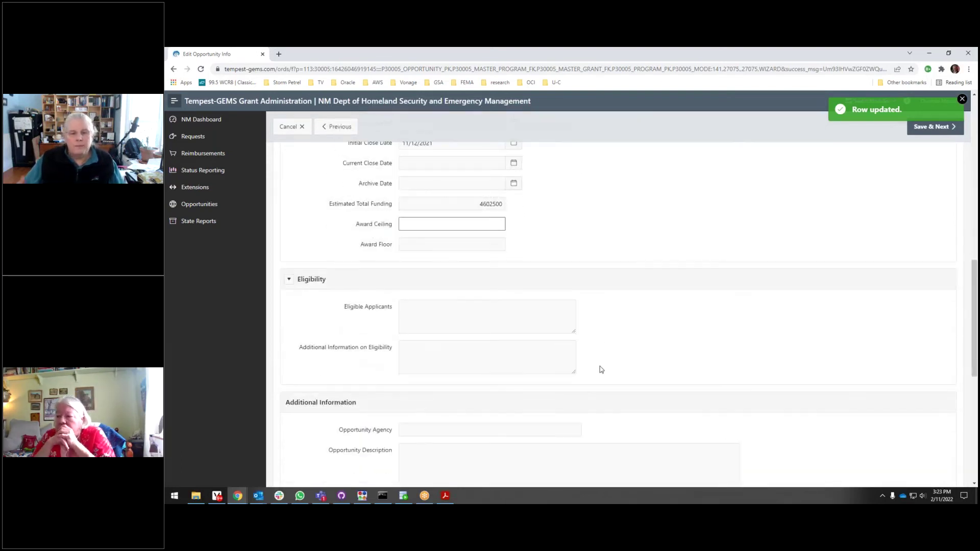
scroll(601, 369, "down", 6)
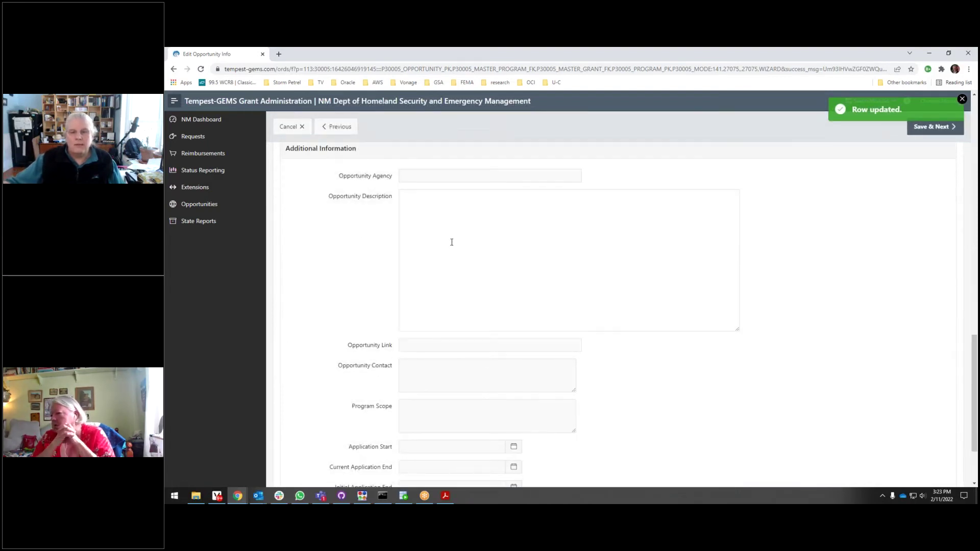
left_click(438, 345)
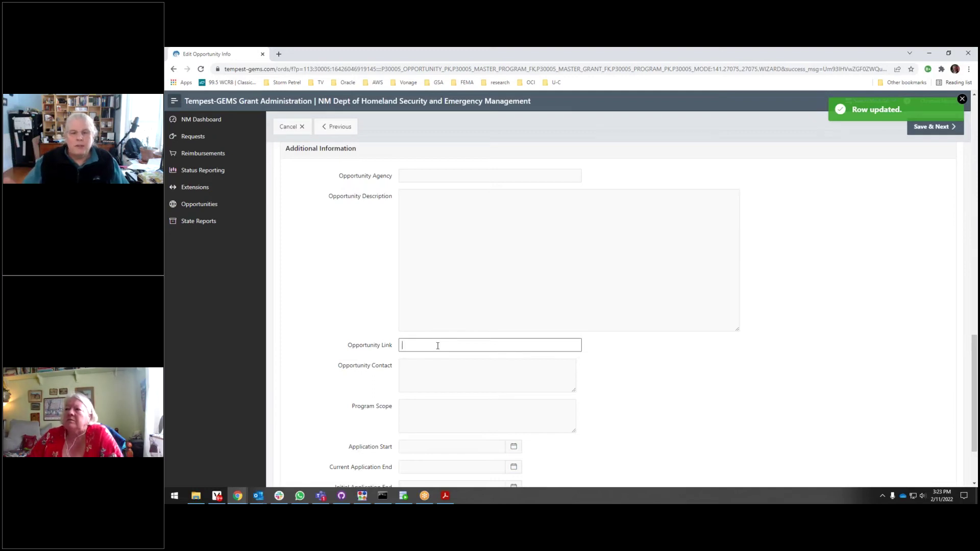
left_click(435, 370)
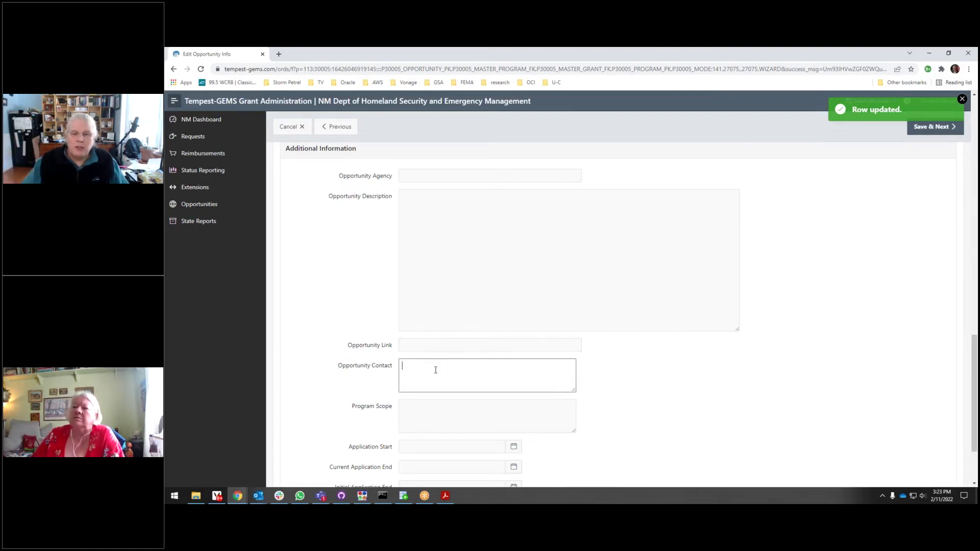
left_click(442, 410)
scroll(460, 418, "down", 2)
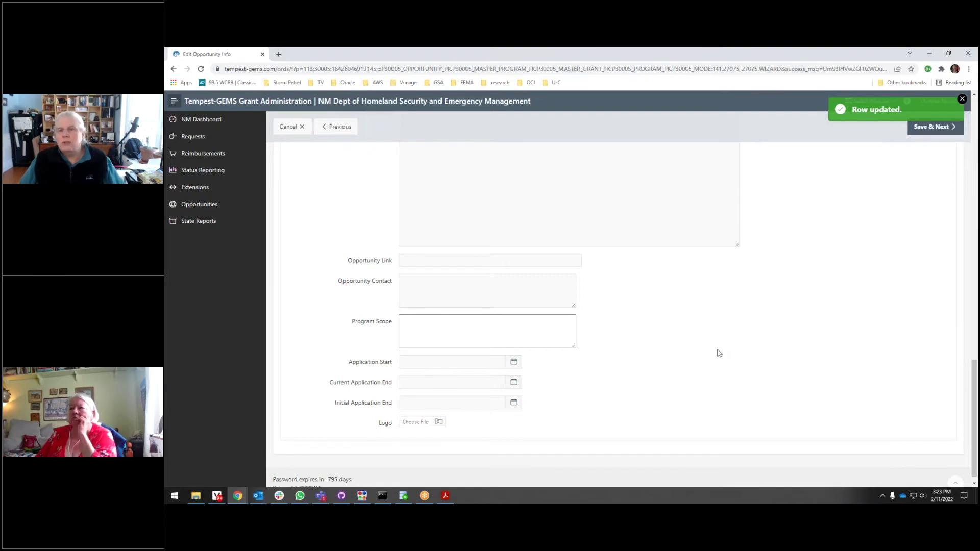
scroll(725, 347, "up", 20)
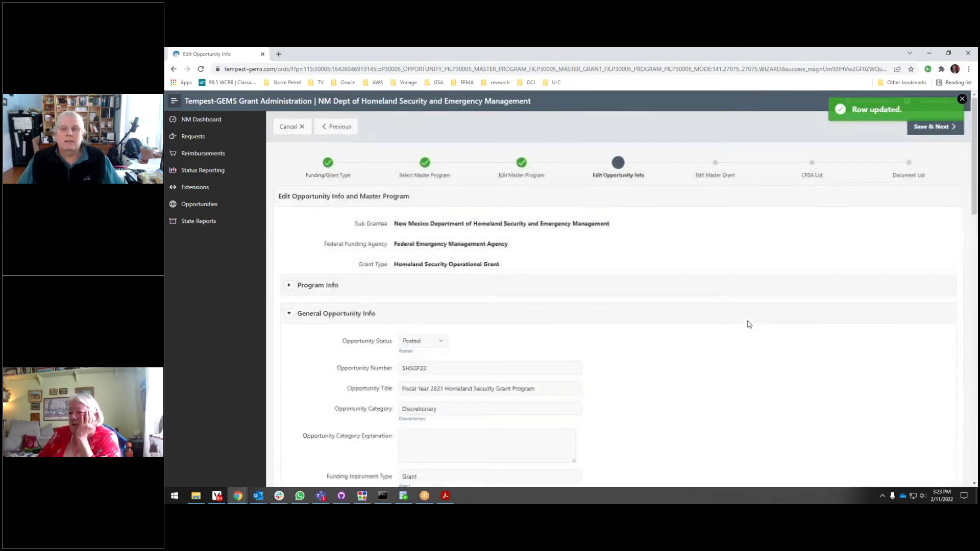
left_click(941, 129)
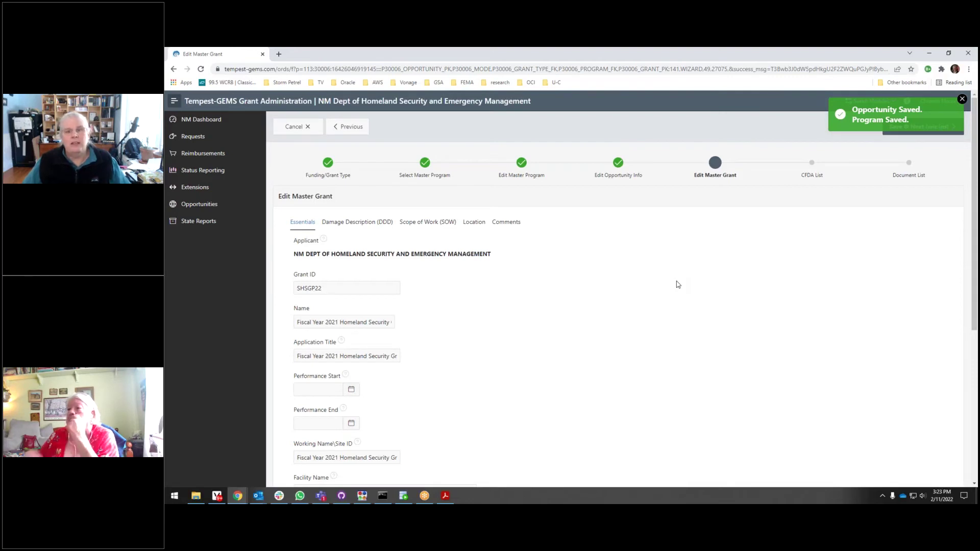
Enter the note about EIN, DUNS and SAM registration in the master grant's Damage Descriptions & Dimensions, and save the grant.
left_click(363, 227)
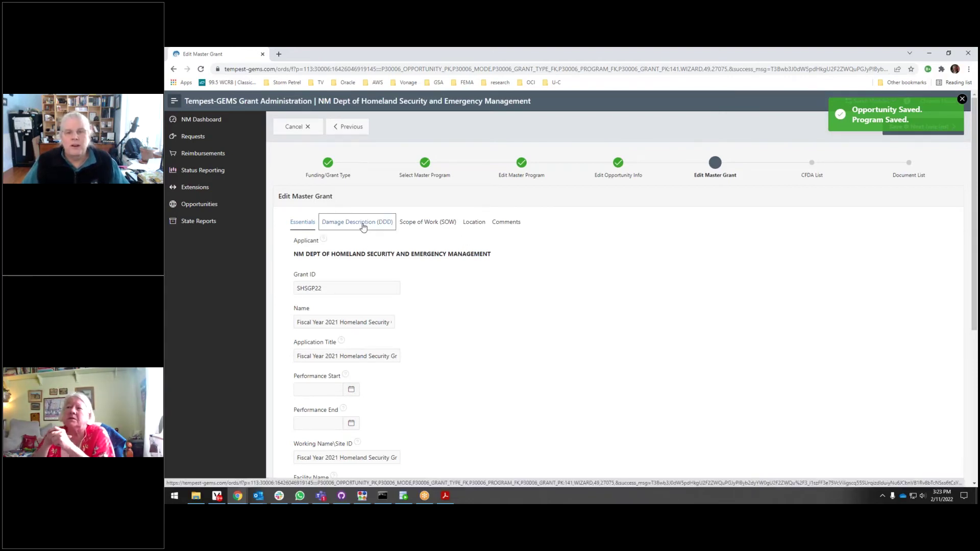
left_click(425, 228)
left_click(474, 226)
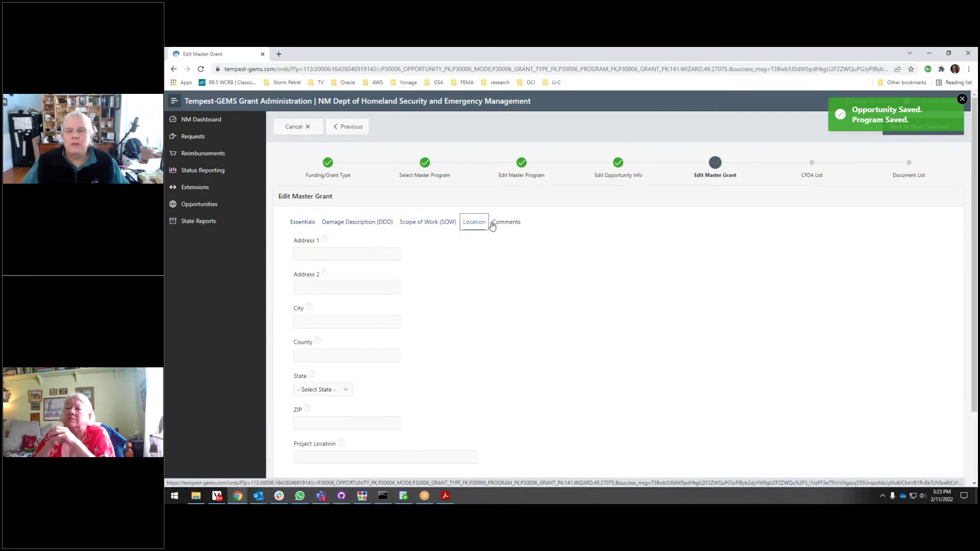
left_click(520, 228)
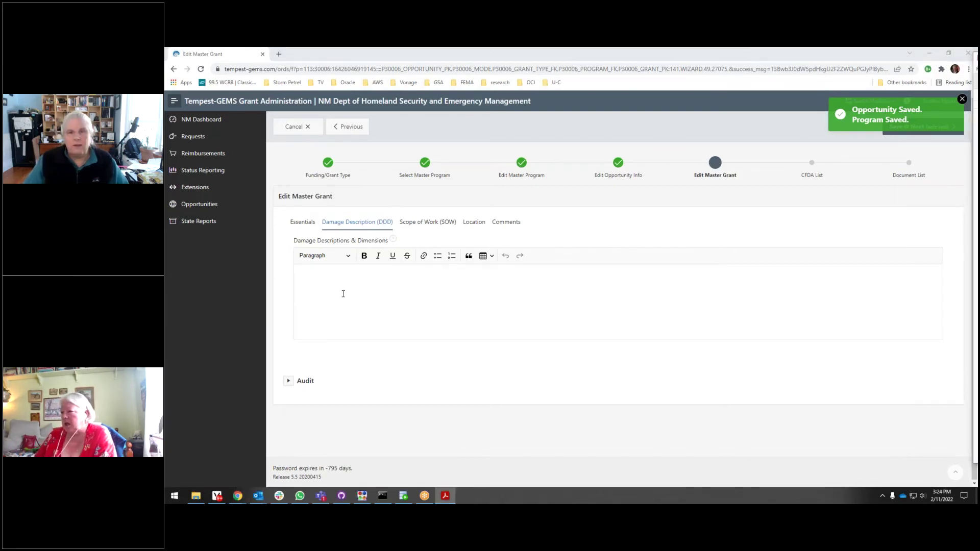
left_click(413, 300)
type("NOTE: If you are going to apply for this funding opportunity and have not obtained an Employer Identification Number (EIN), a Data Universal Numbering System (DUNS) number, are not currently registered in the System for Award Management (SAM), or your SAM registration is not active, please take immediate action to obtain an EIN and DUNS Number, if applicable, and then register immediately in SAM or, if applicable, renew your SAM registration. It may take four weeks or more after you submit your SAM registration before your registration is active in SAM, then an additional 24 hours for Grants.gov to recognize your information. Informati")
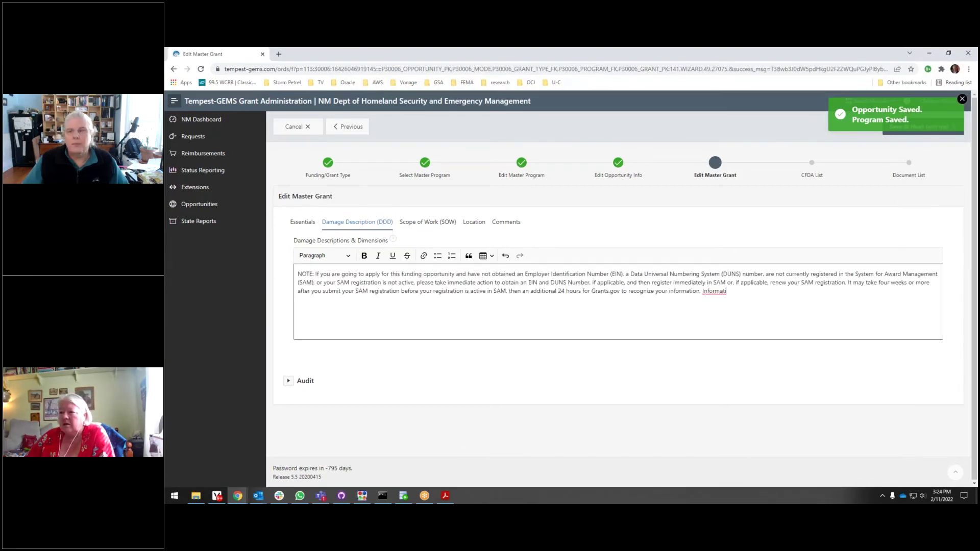
left_click(962, 100)
left_click(921, 127)
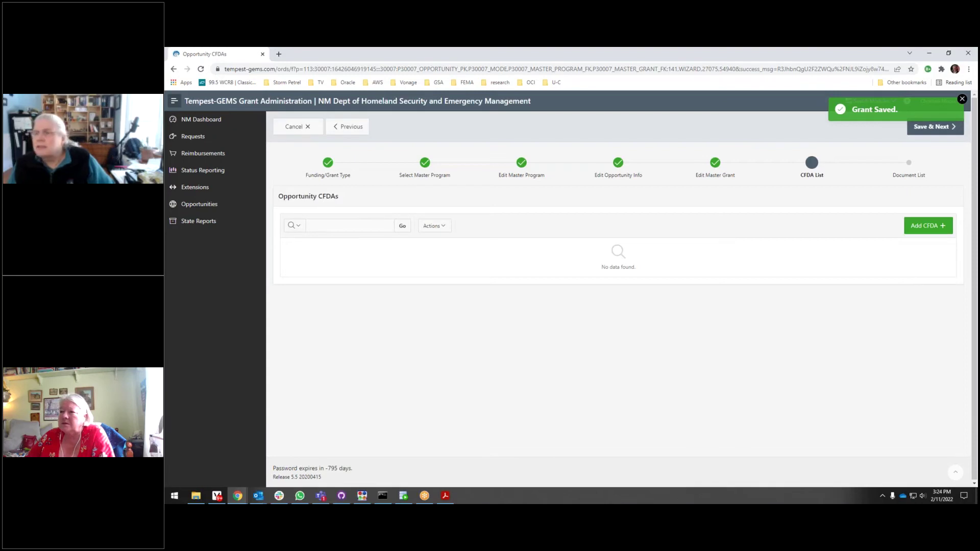
Consult the NOFO PDF, and save the empty CFDA list to continue to the document list.
key("ctrl+f")
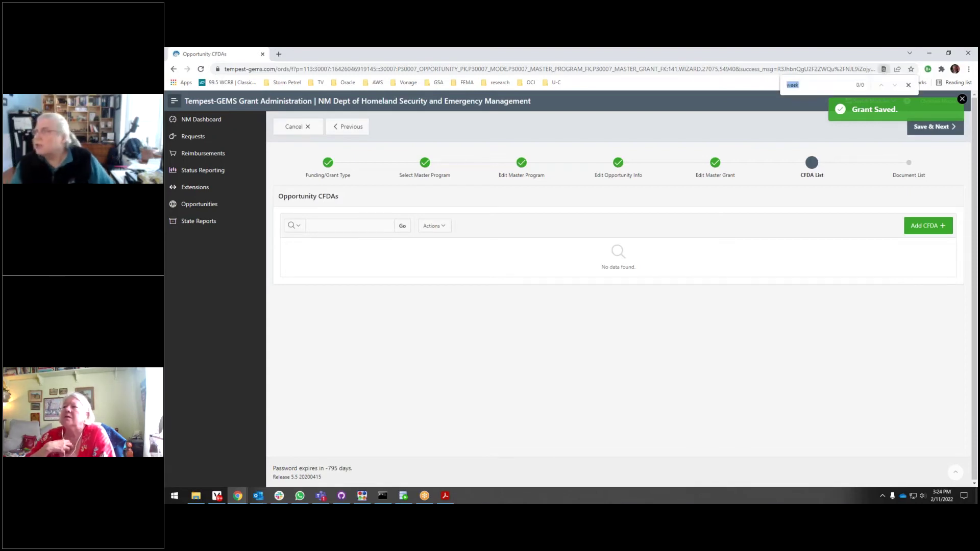
key("alt+Tab")
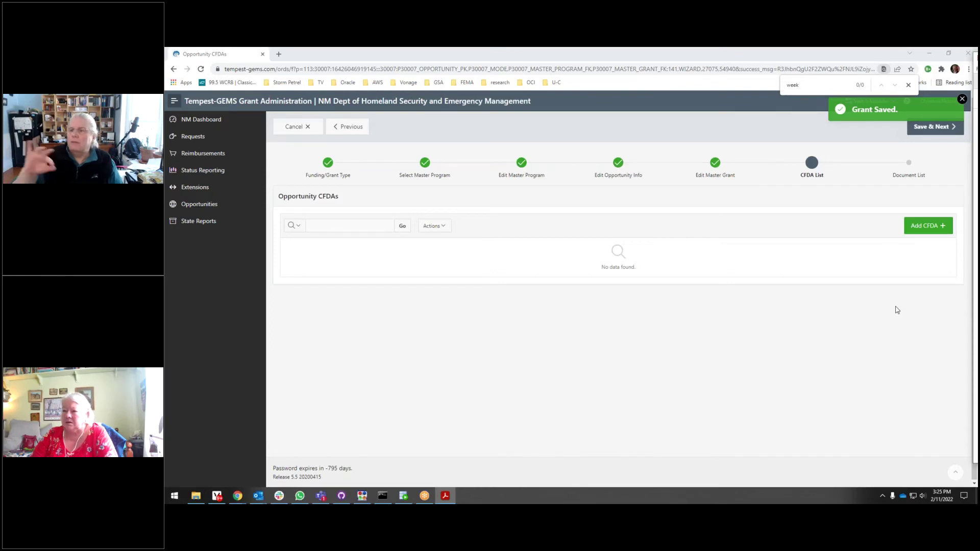
left_click(943, 129)
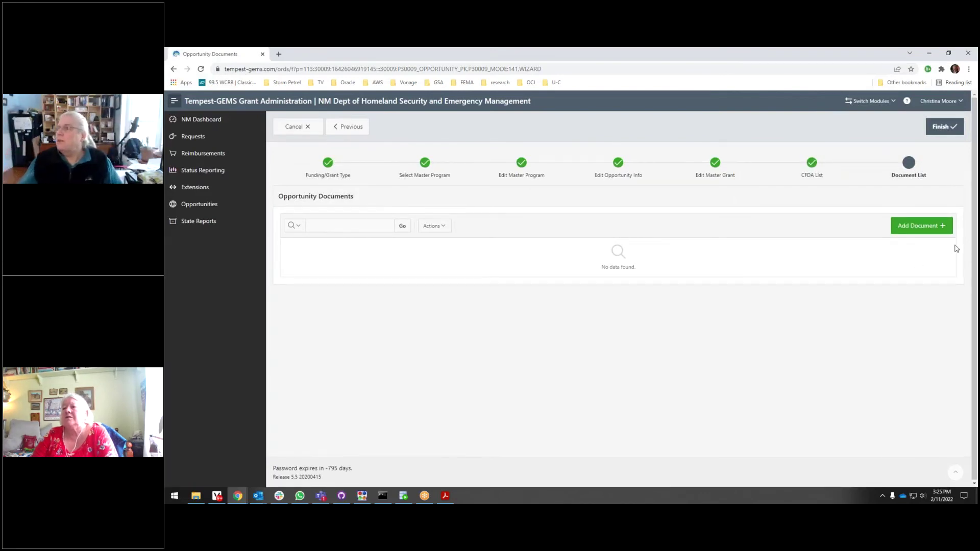
Add a new opportunity document and attach NOFO_02-19-21.pdf from the Desktop.
left_click(944, 228)
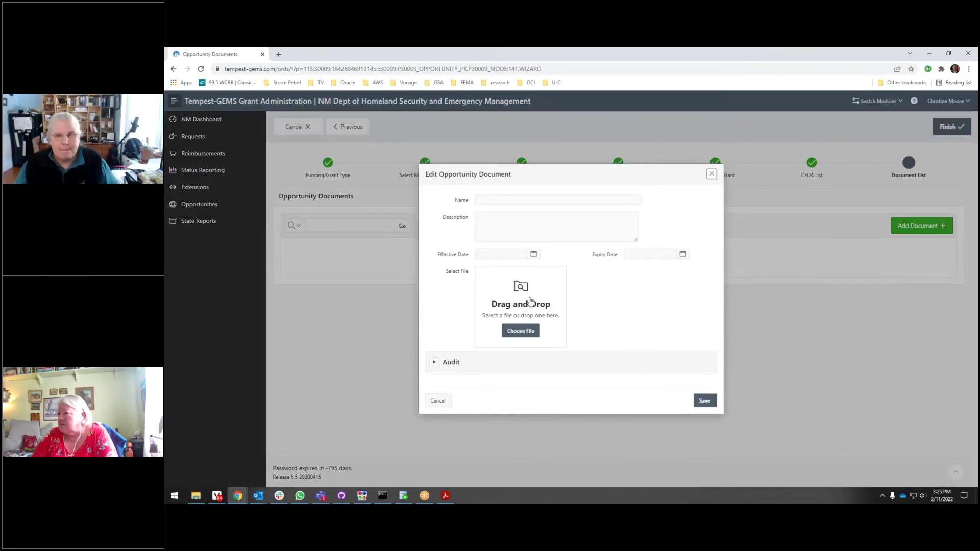
left_click(526, 332)
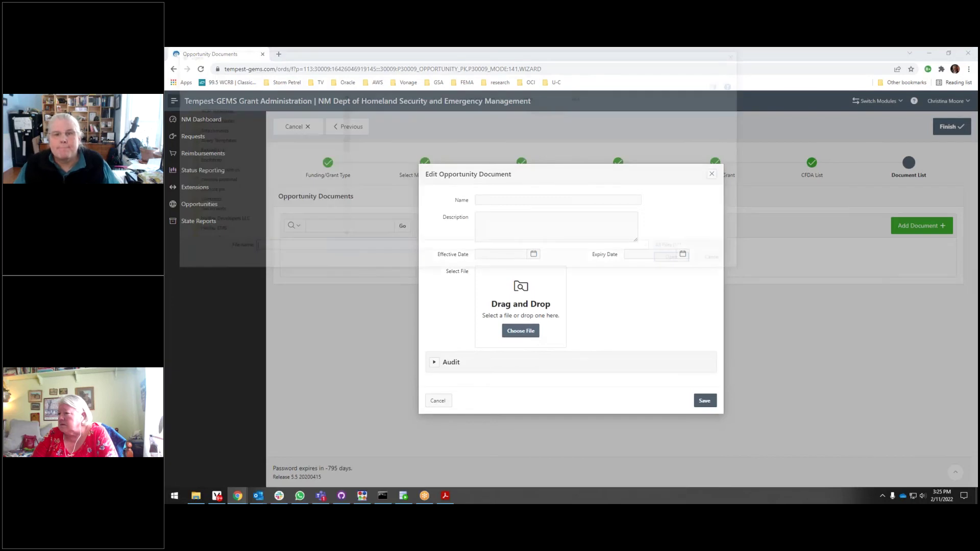
left_click(201, 153)
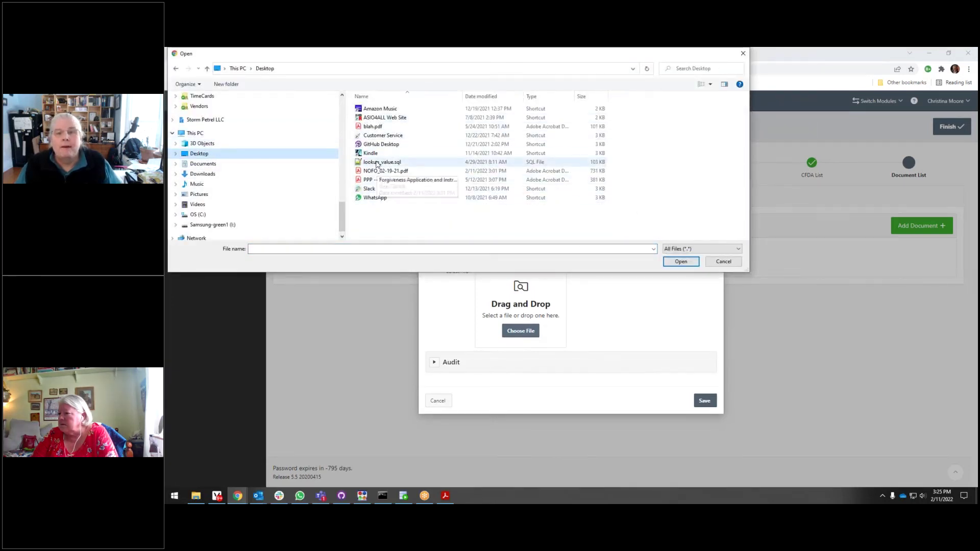
left_click(395, 173)
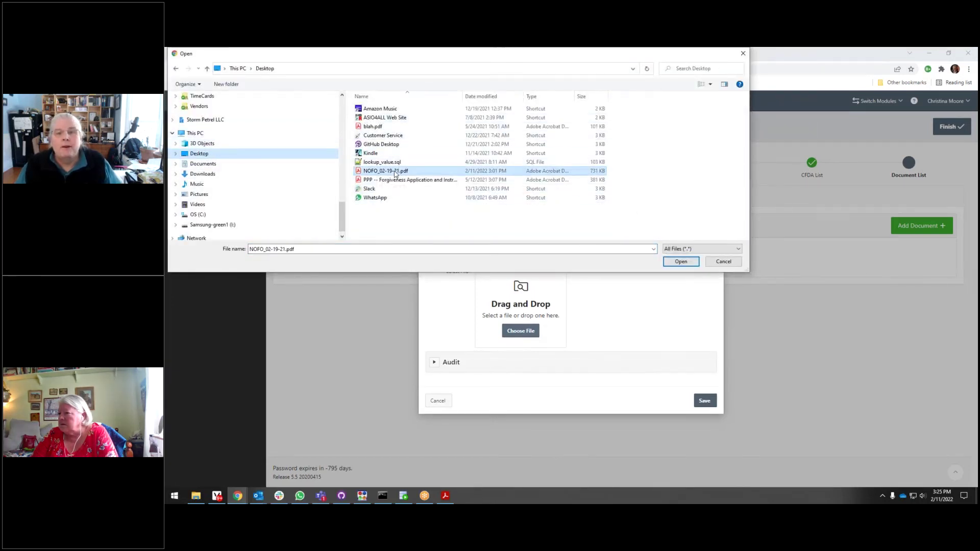
left_click(683, 262)
Name the document "Original NOFO from DHS", save it, and finish the opportunity wizard.
left_click(520, 201)
type("Origin")
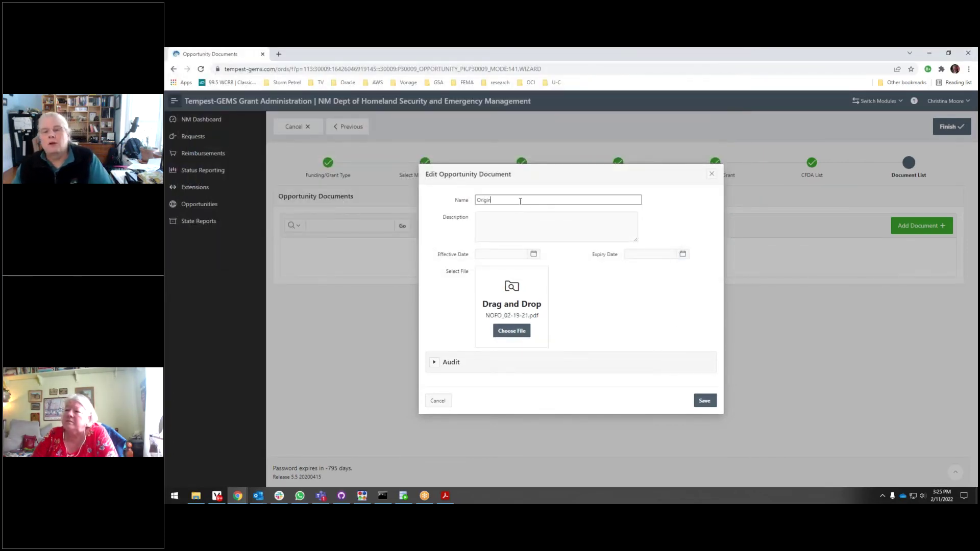
type("al NOFO from DHS")
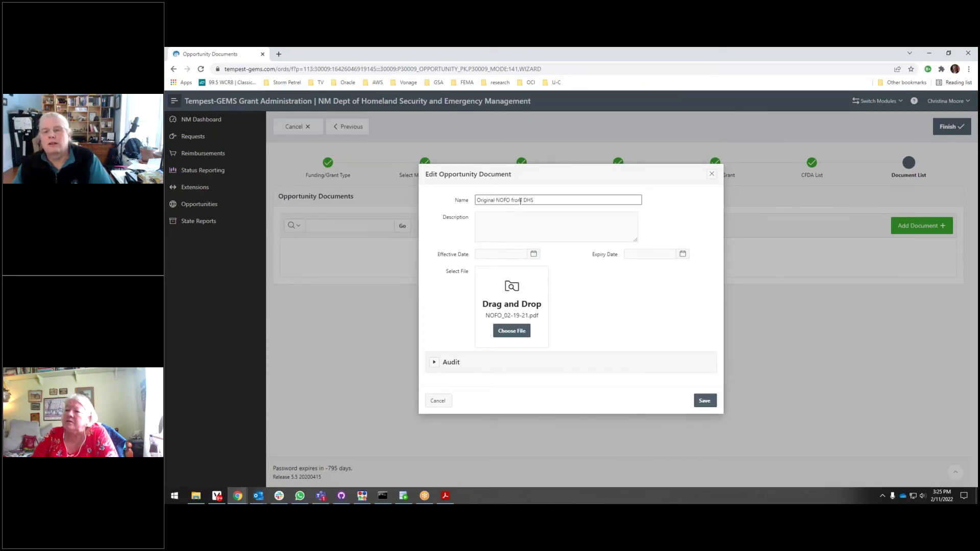
left_click(707, 402)
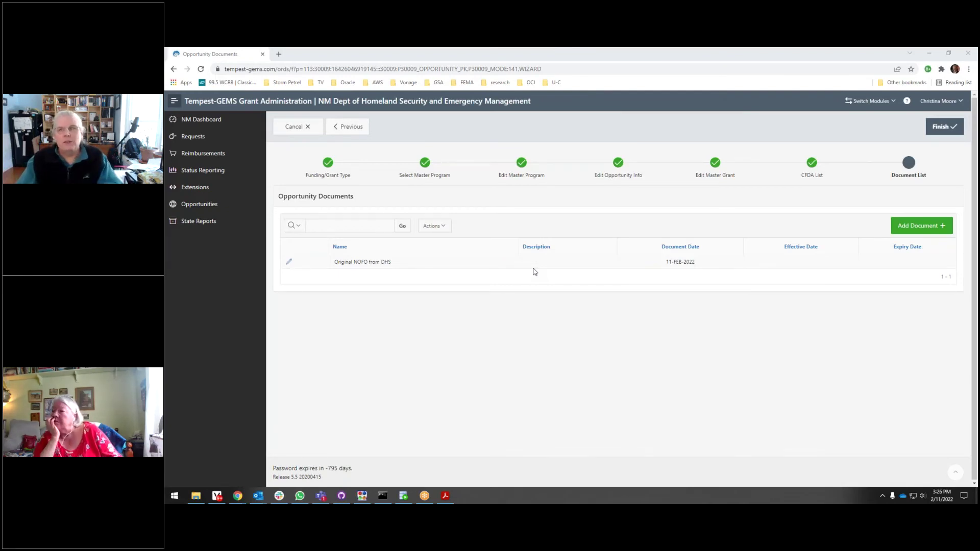
left_click(941, 132)
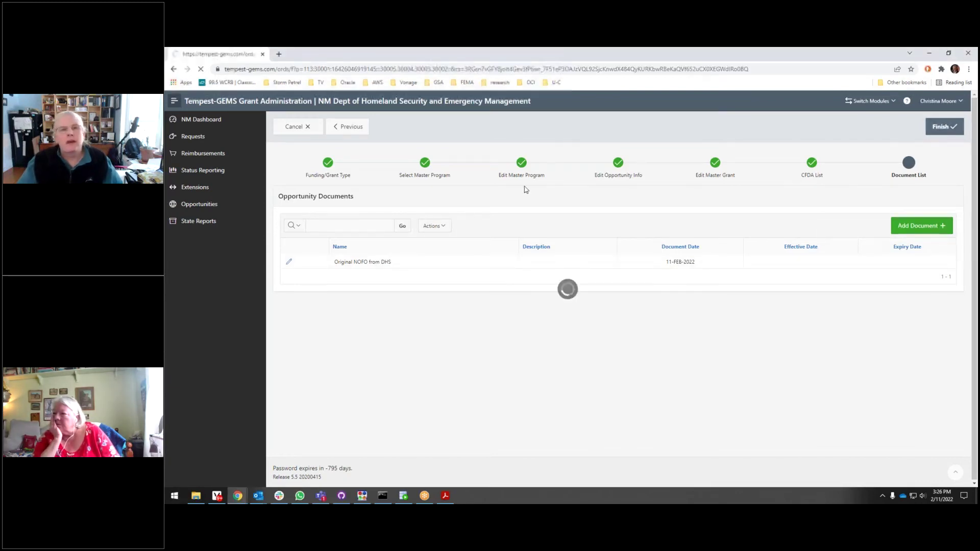